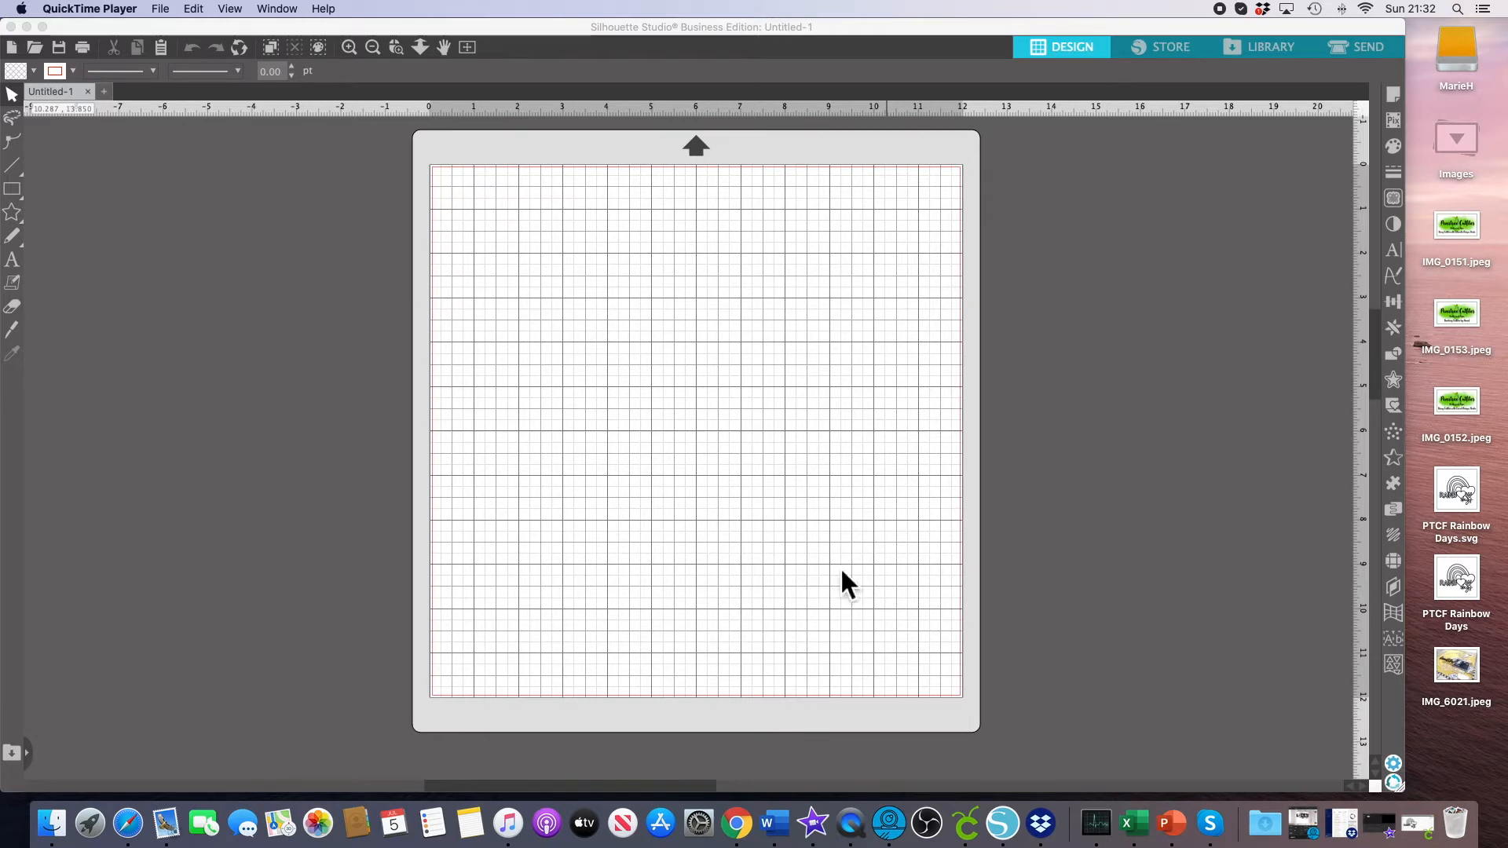
Import the PTCF Rainbow Days image onto the mat and scale it to 50%.
left_click_drag(1470, 583, 705, 465)
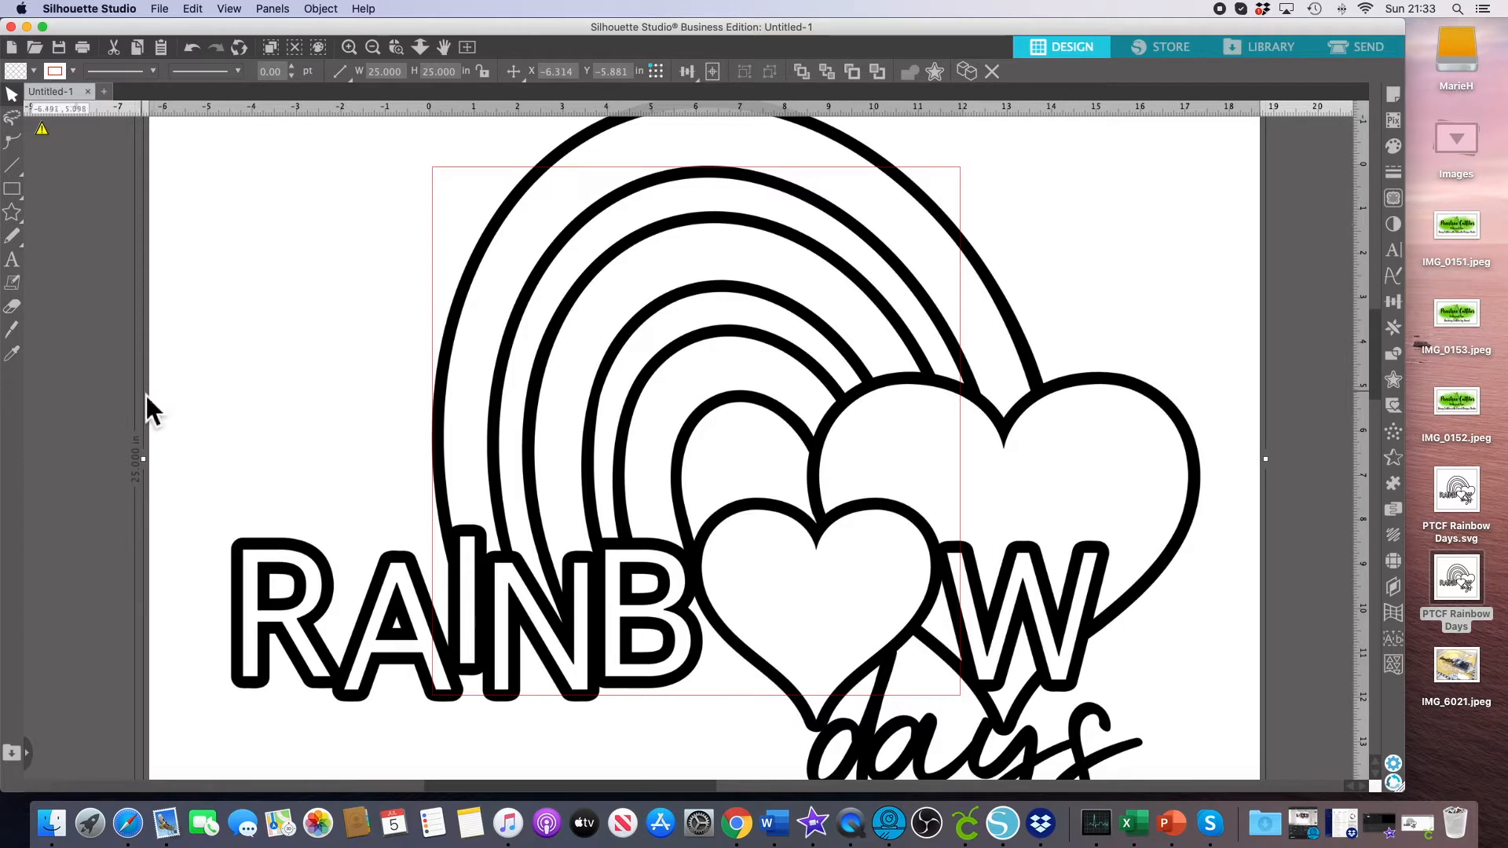
left_click(341, 74)
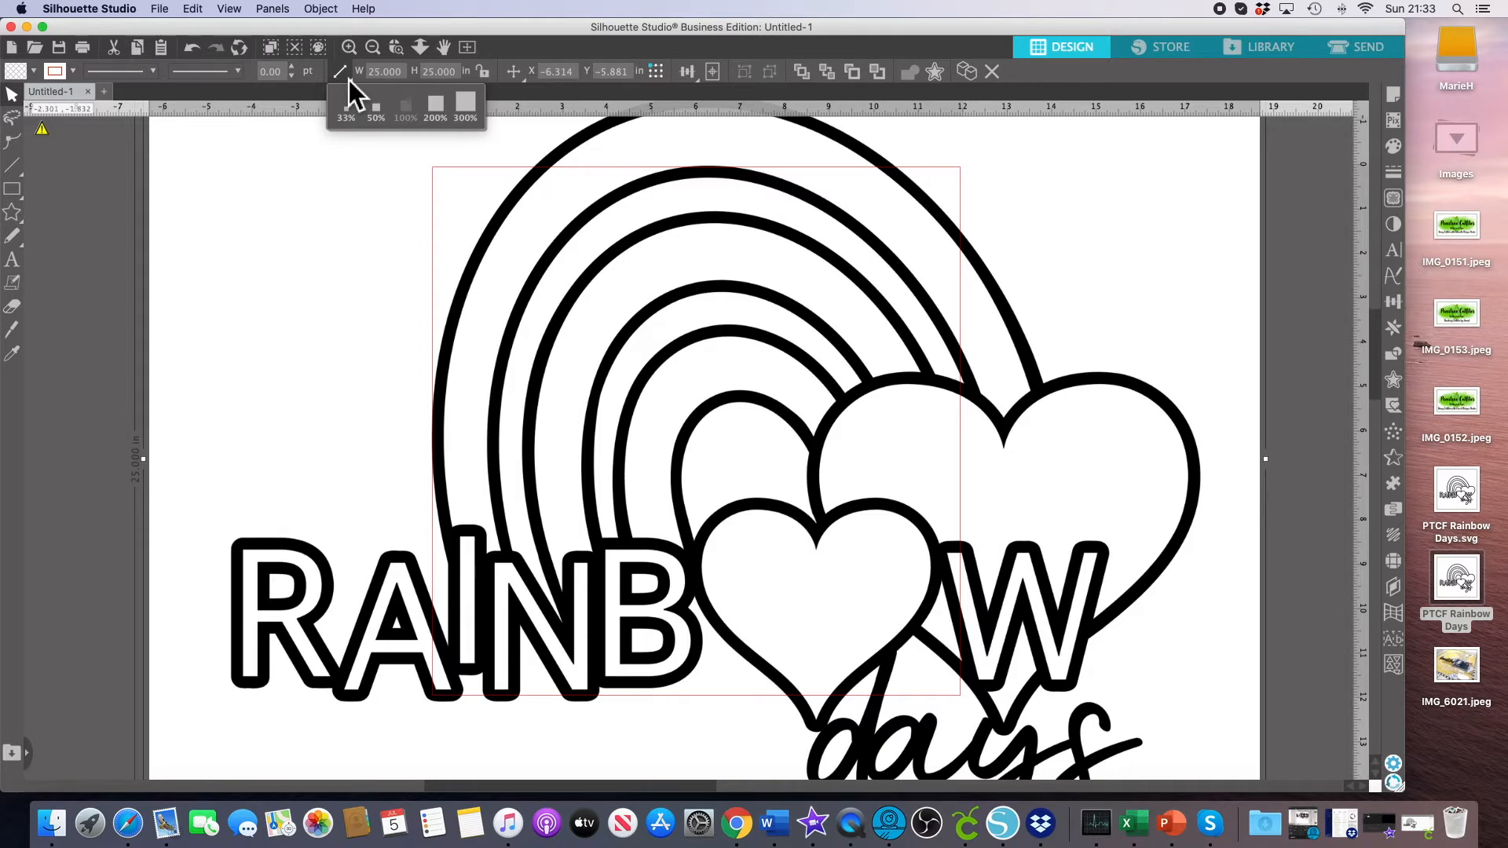
left_click(397, 130)
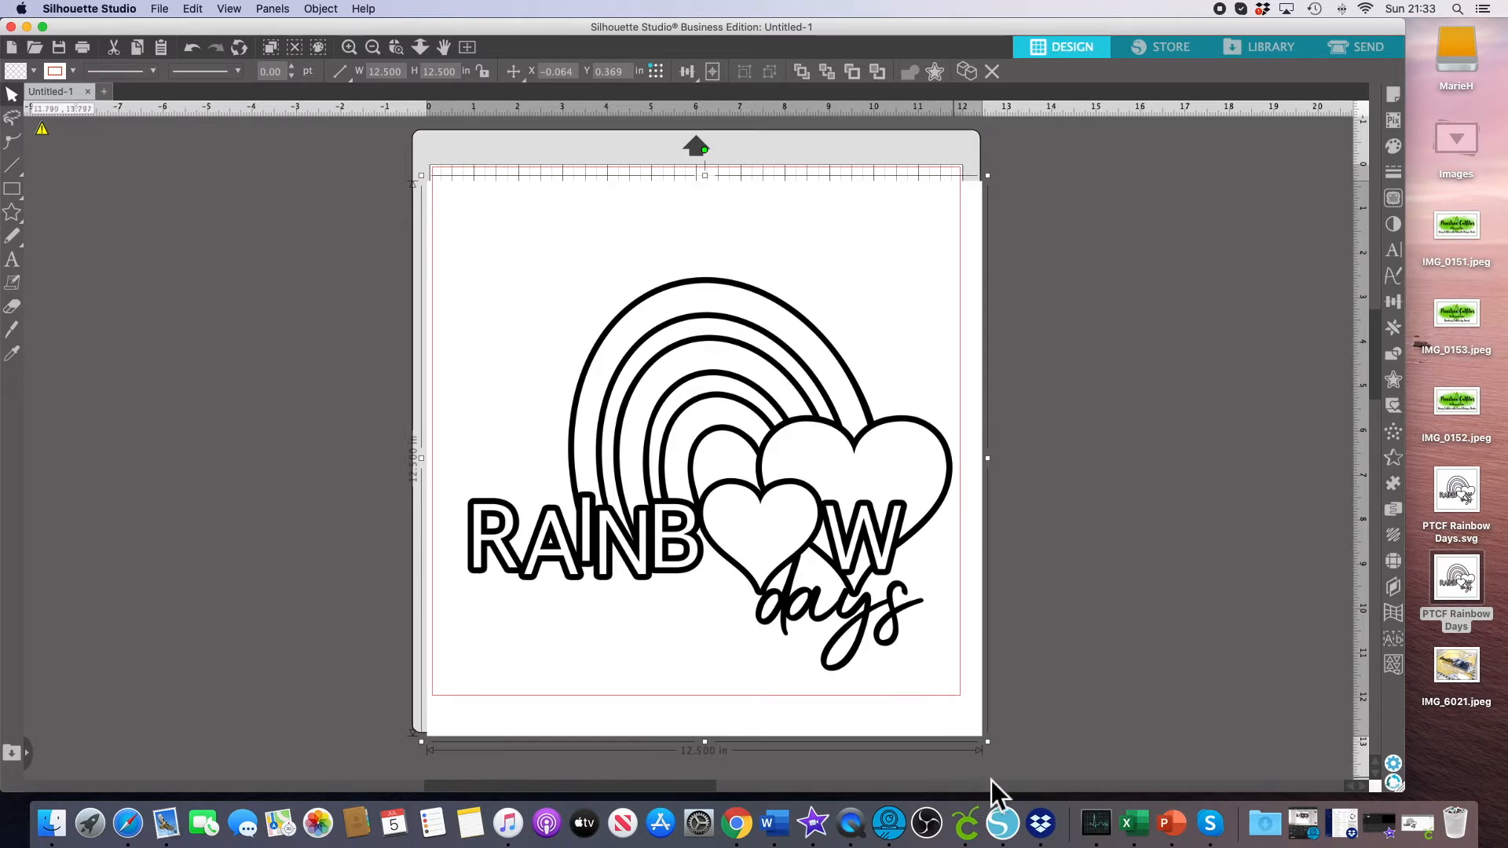
Resize the image to about 11.13 in square and reposition it on the mat.
left_click(996, 750)
left_click_drag(1001, 755, 947, 617)
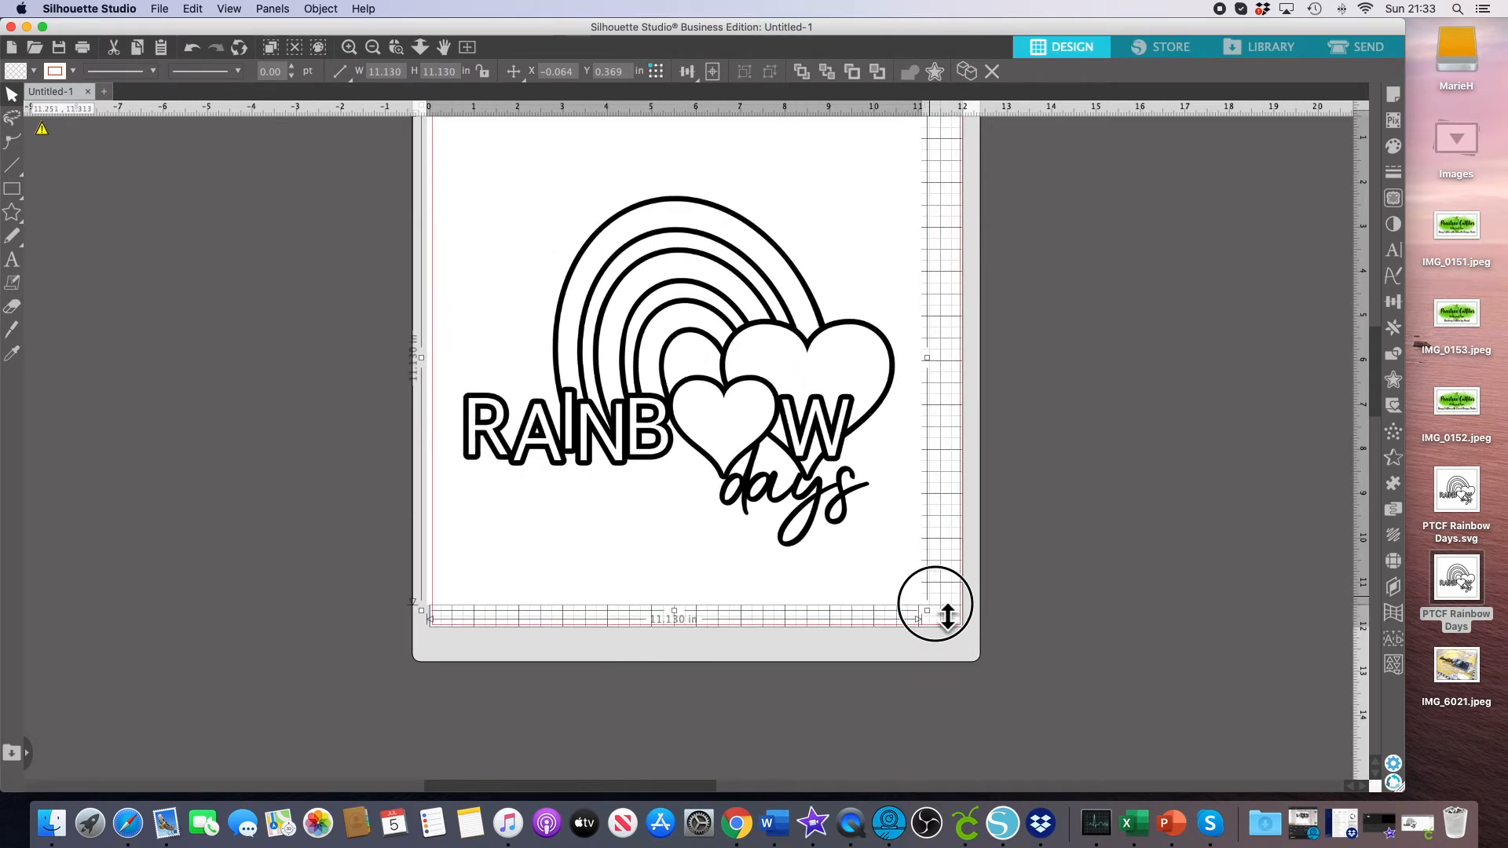
left_click_drag(735, 415, 752, 415)
scroll(1106, 469, "up", 2)
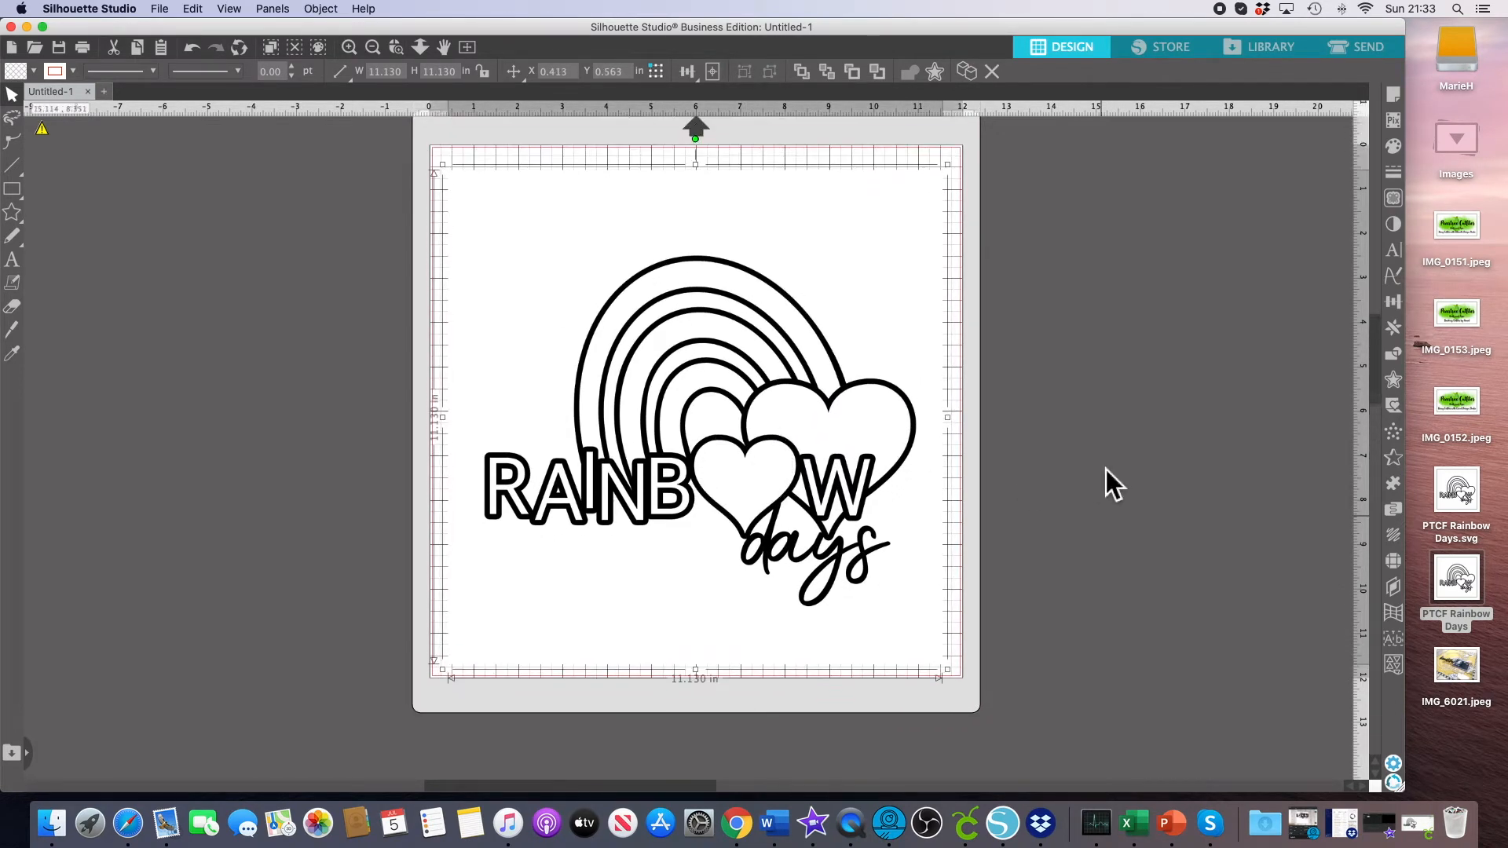
scroll(1105, 470, "up", 2)
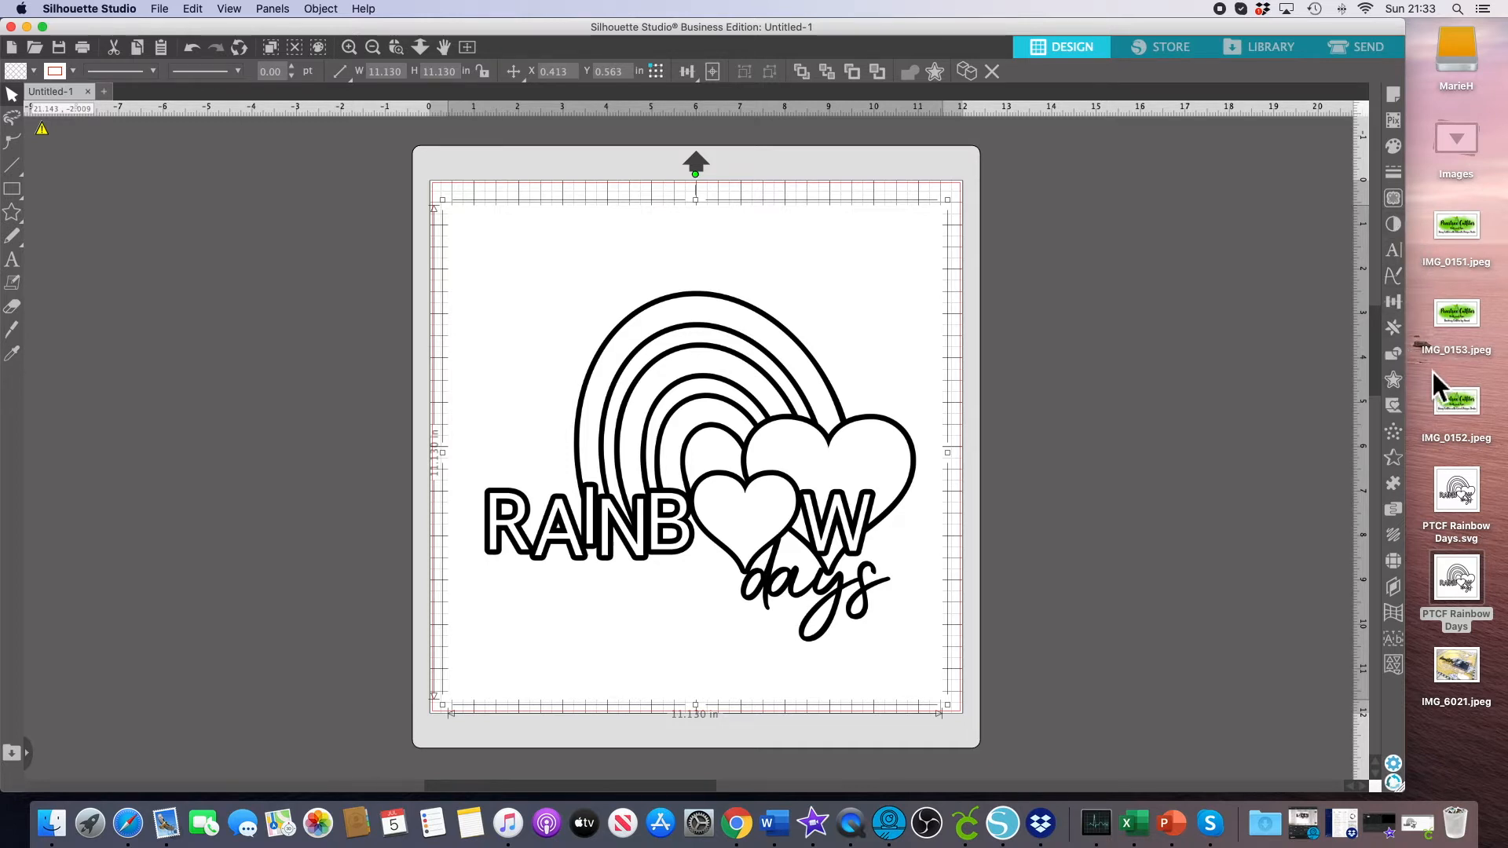
Open the Trace panel, draw a trace area around the whole design, and trace it.
left_click(1397, 204)
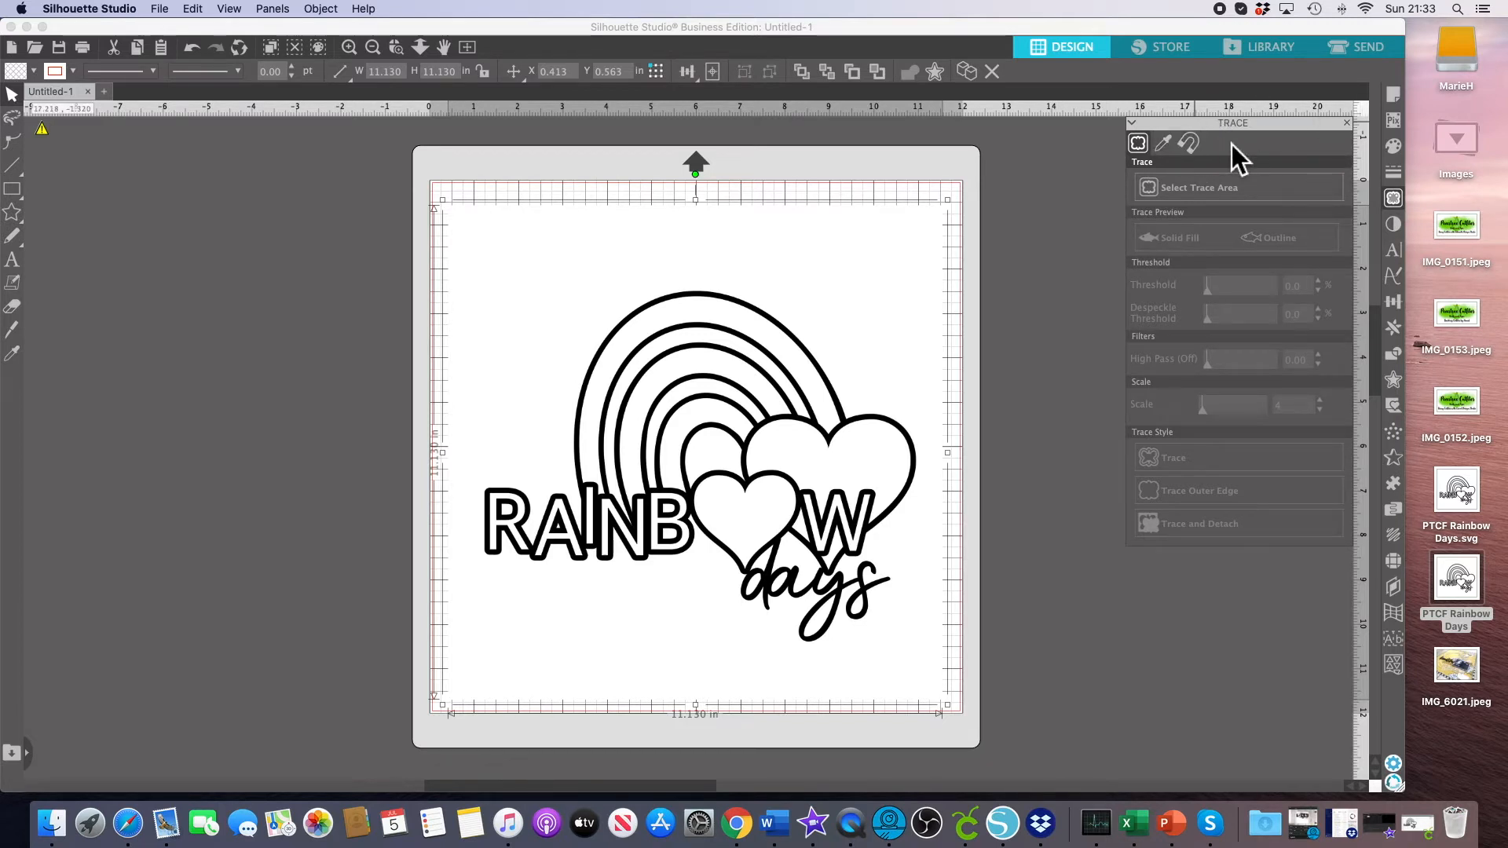
left_click(1193, 200)
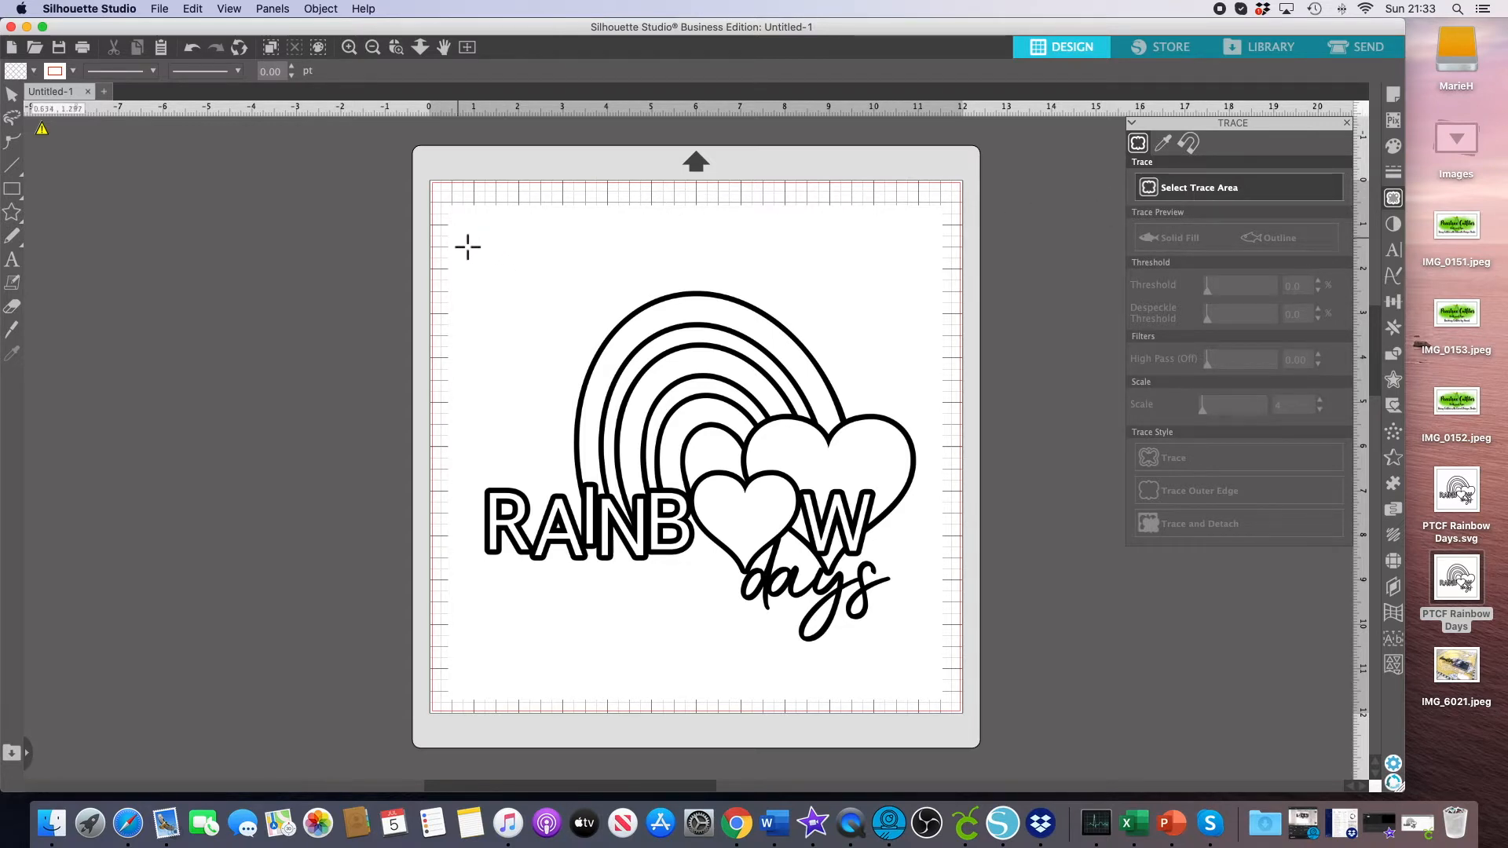
mouse_move(459, 238)
left_mouse_down()
mouse_move(822, 629)
mouse_move(945, 677)
left_mouse_up()
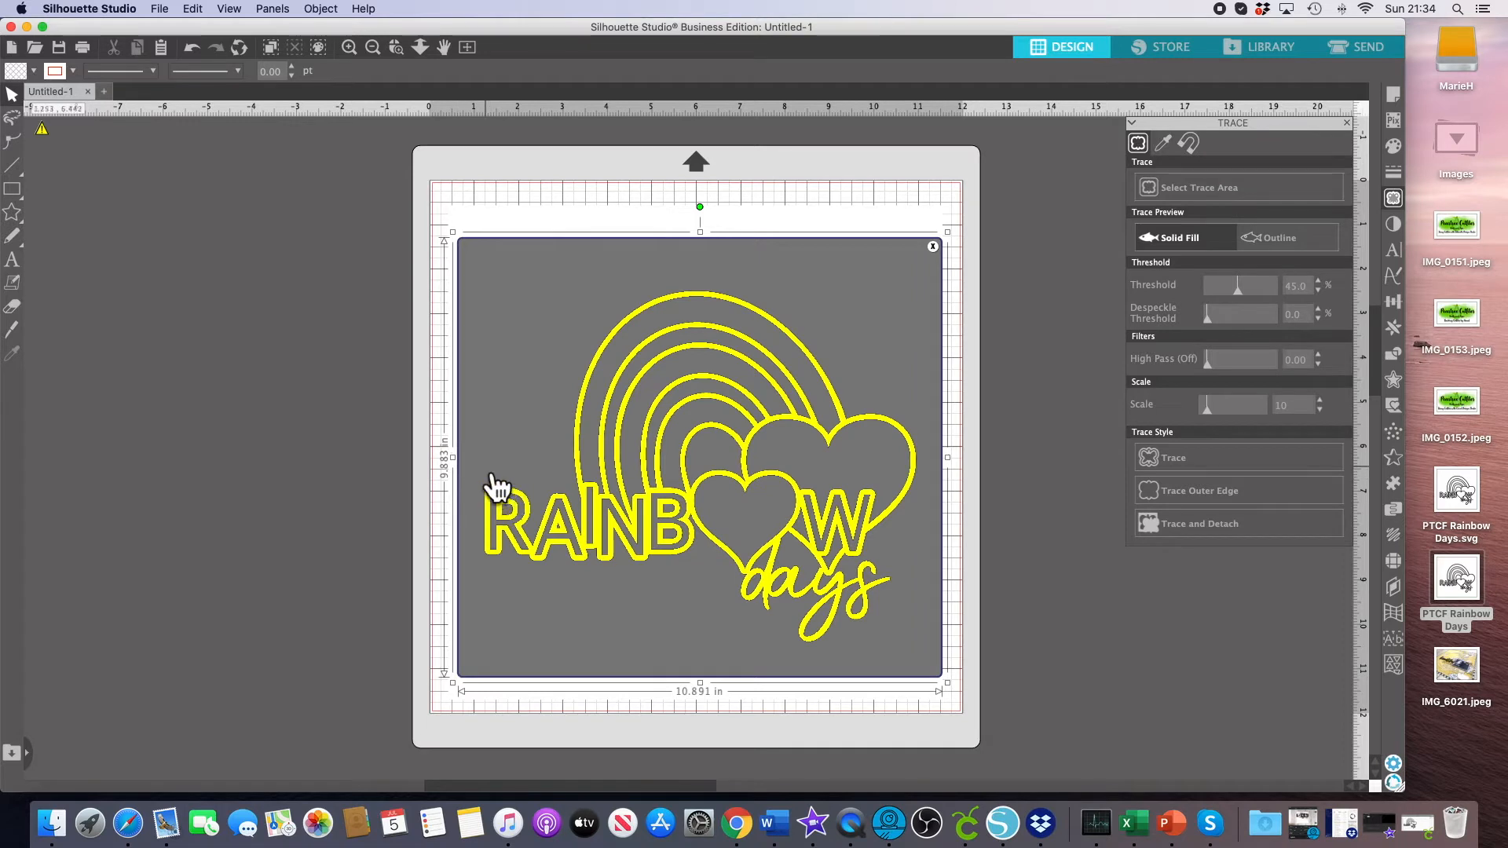
mouse_move(461, 468)
left_mouse_down()
mouse_move(387, 471)
mouse_move(466, 465)
left_mouse_up()
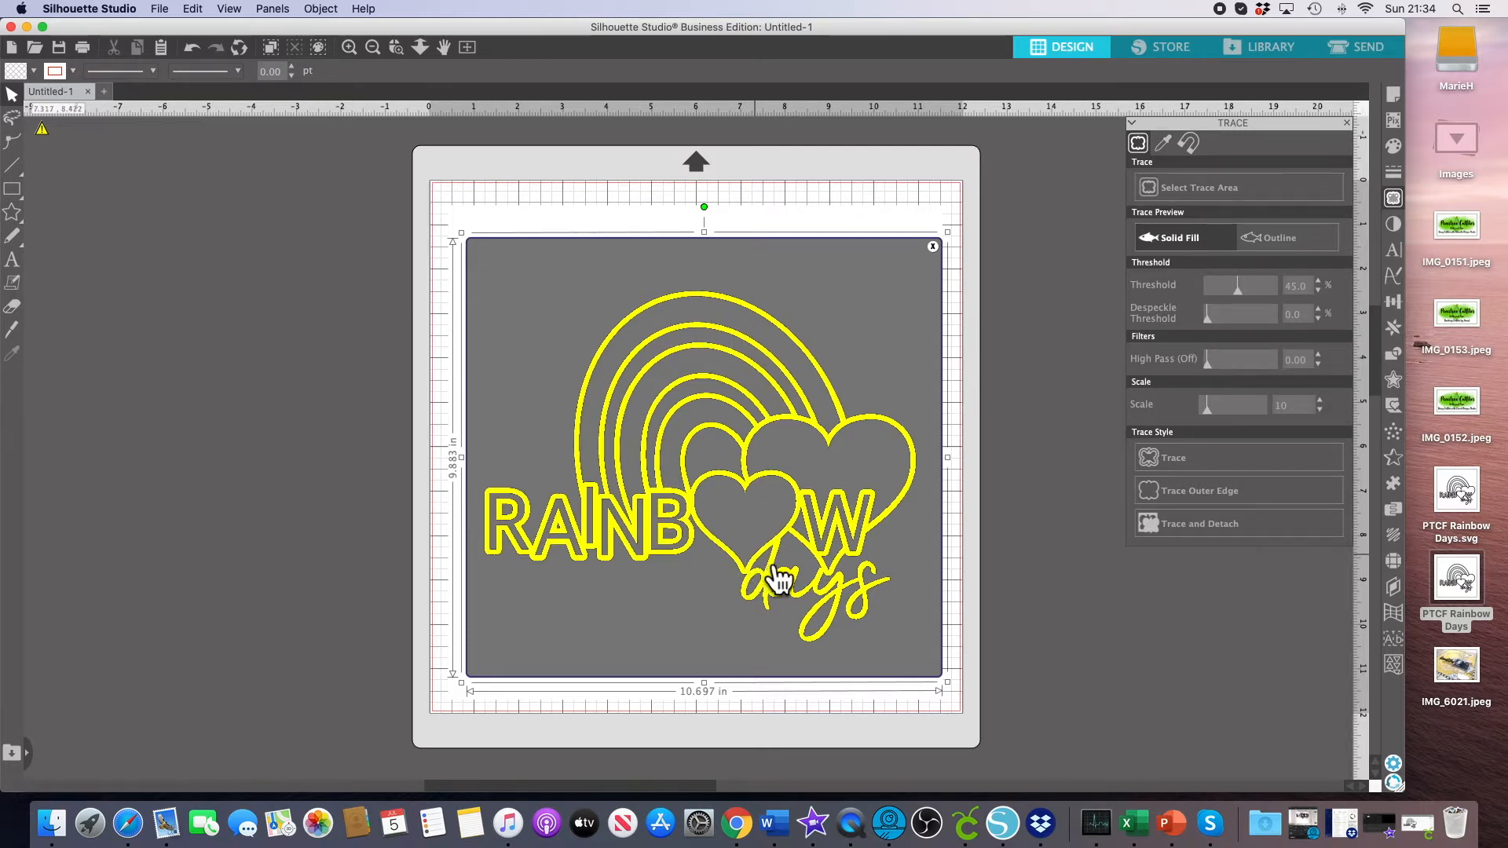
left_click(1185, 469)
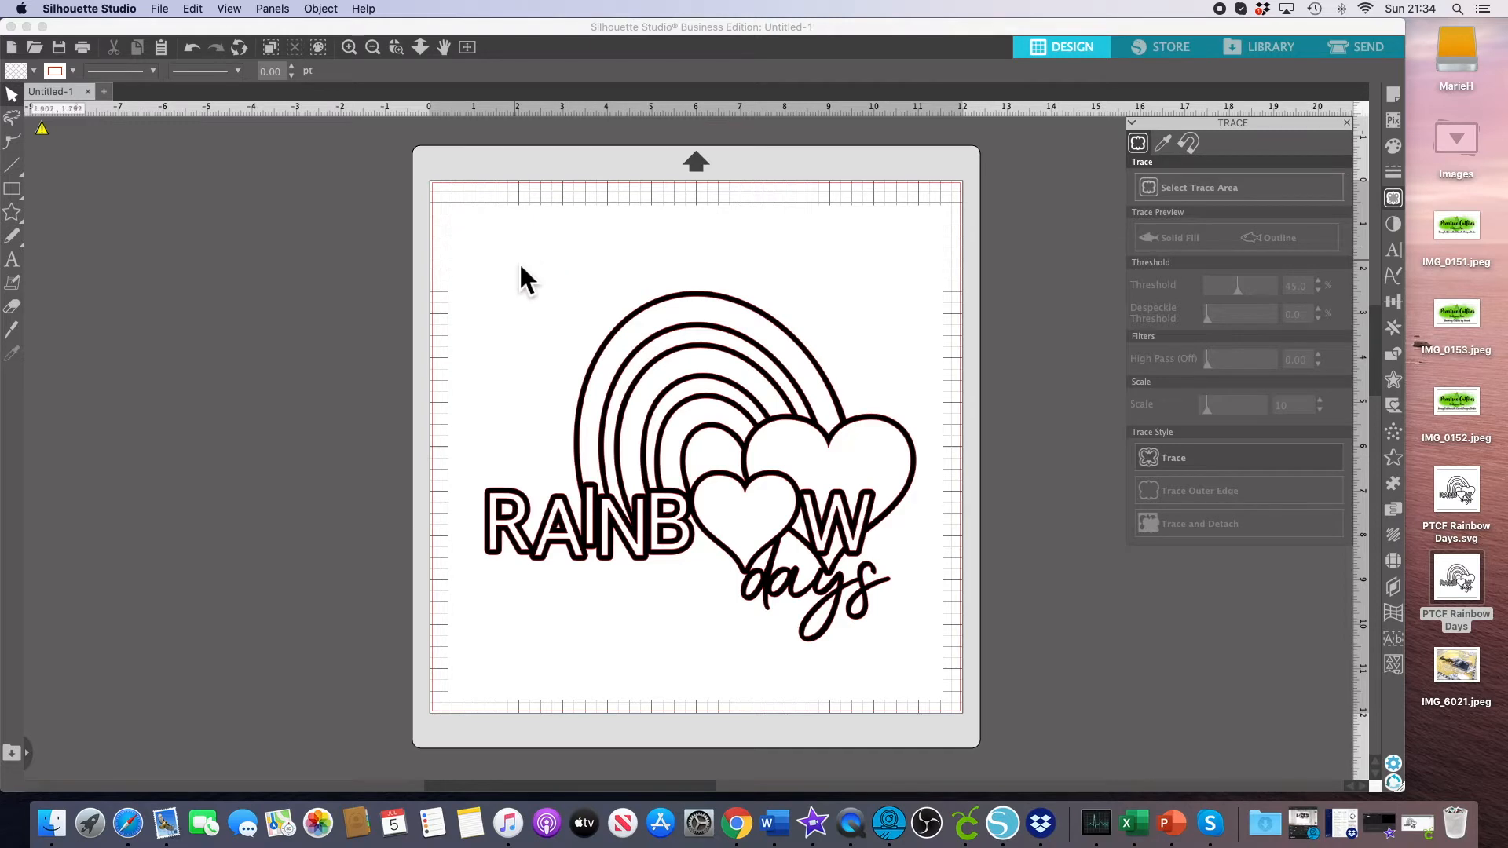
Move the original imported image off the trace lines and delete it.
mouse_move(518, 262)
left_mouse_down()
mouse_move(545, 248)
mouse_move(544, 275)
mouse_move(641, 281)
mouse_move(675, 259)
mouse_move(592, 273)
mouse_move(614, 248)
mouse_move(585, 262)
left_mouse_up()
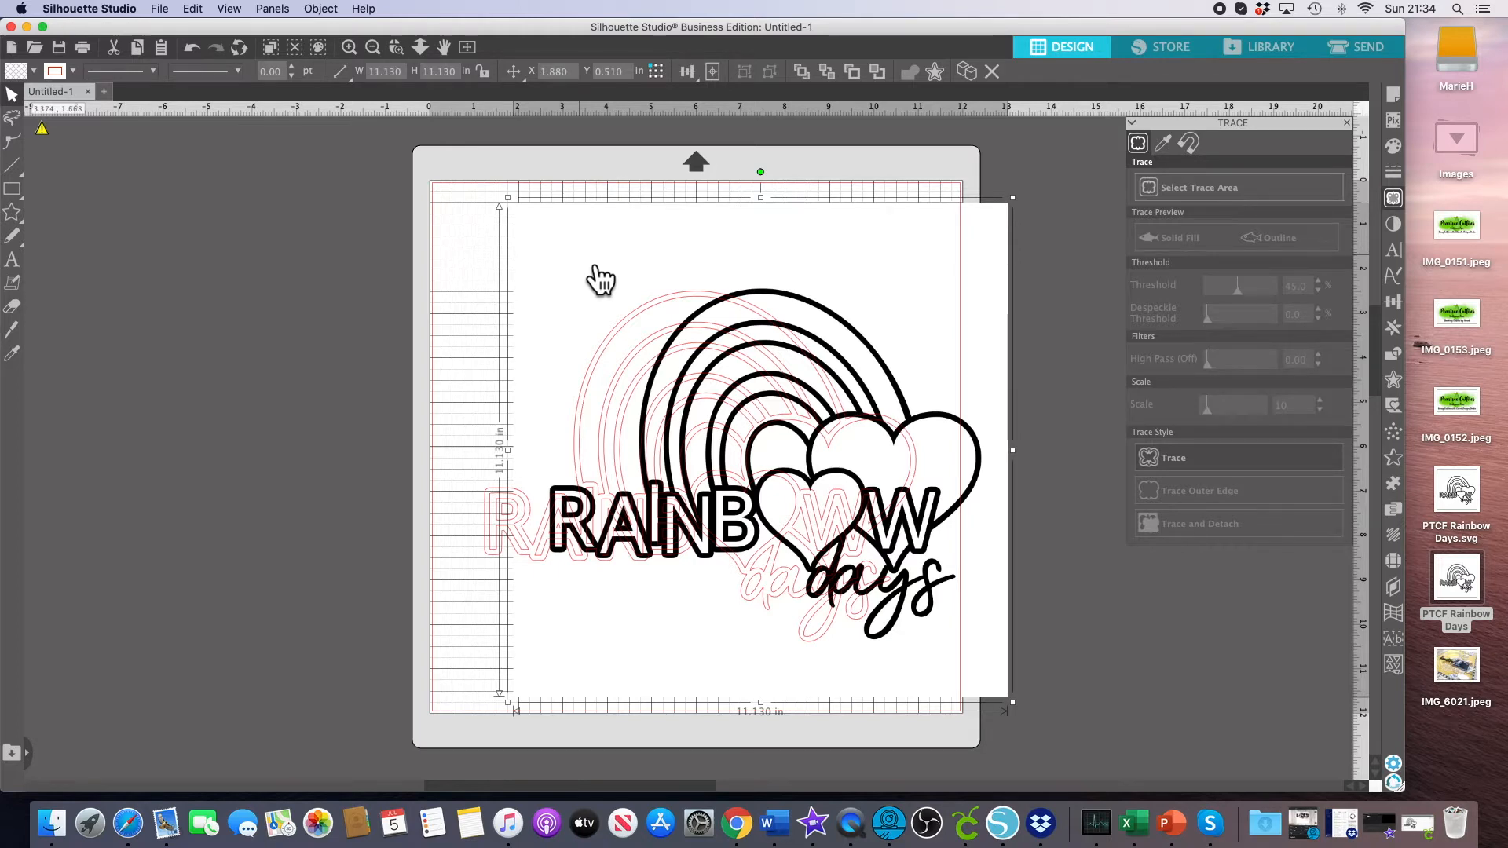
key("Delete")
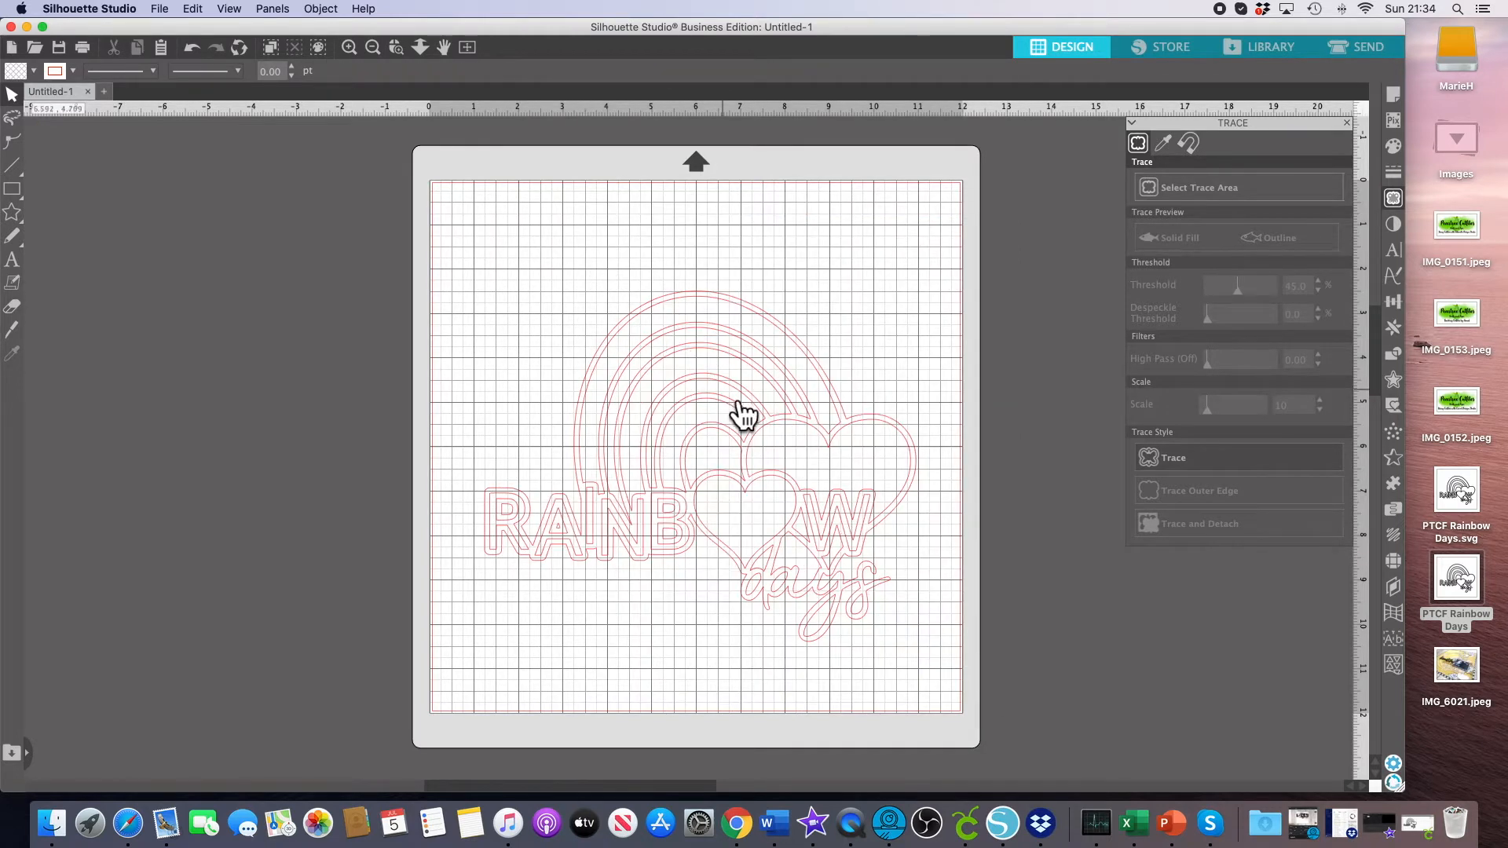
Move and resize the traced design to about 10.07 in wide on the mat.
left_click_drag(777, 365, 755, 331)
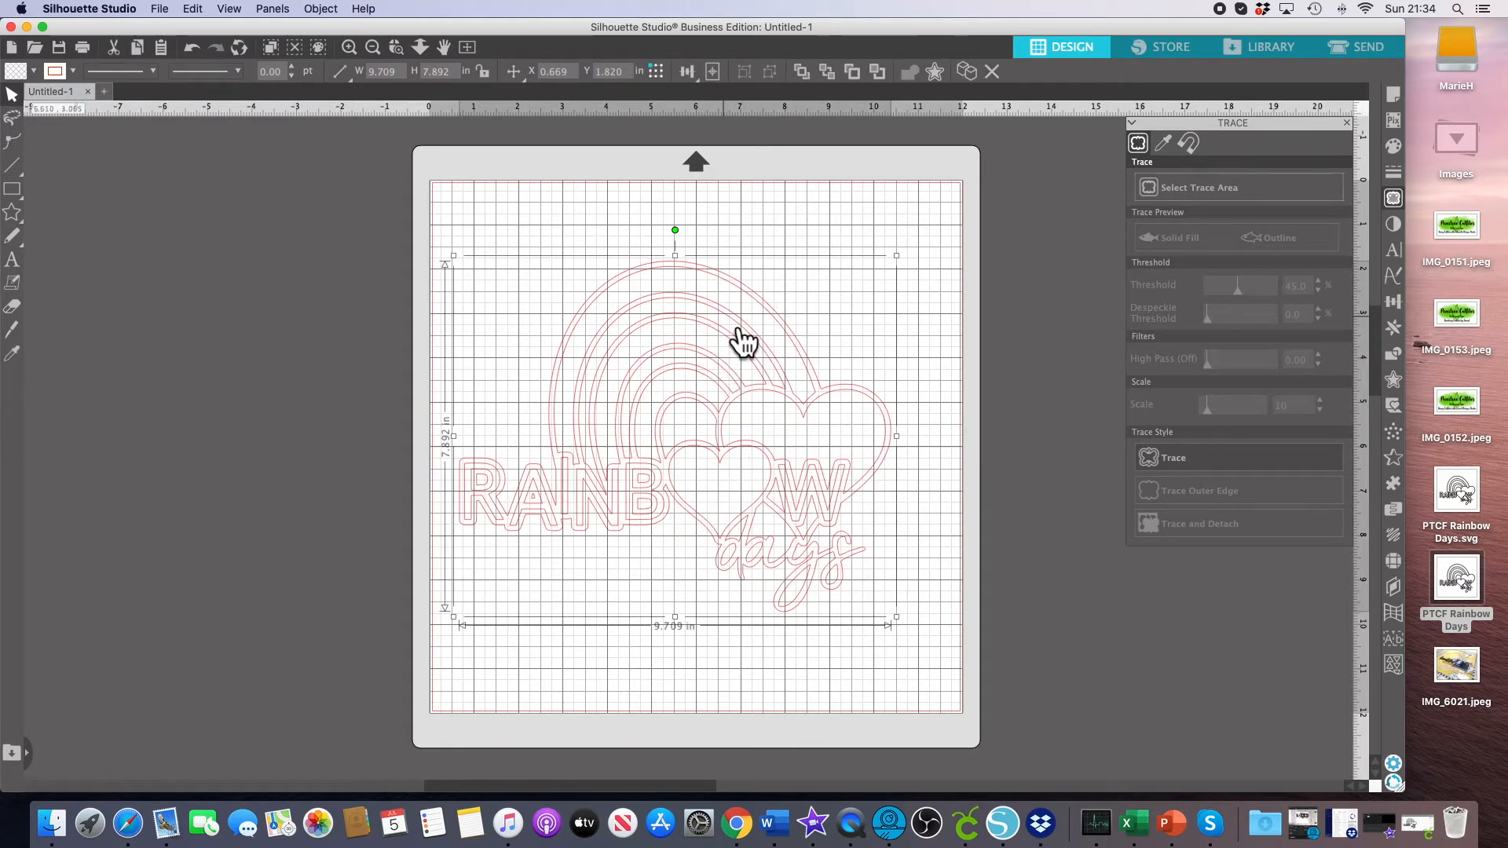
left_click_drag(900, 622, 737, 460)
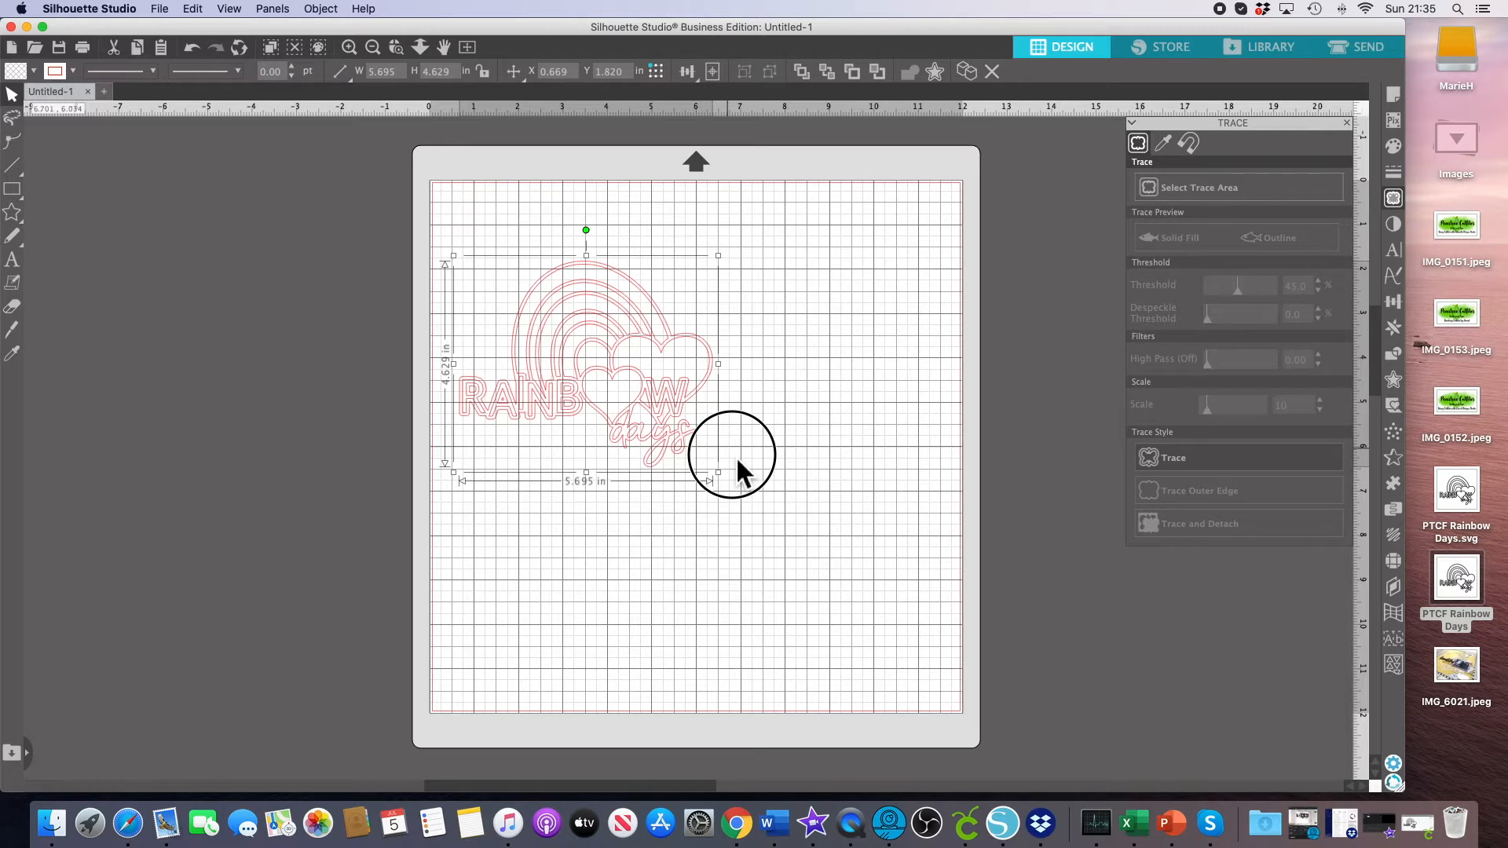
left_click_drag(736, 461, 915, 610)
left_click_drag(785, 499, 798, 483)
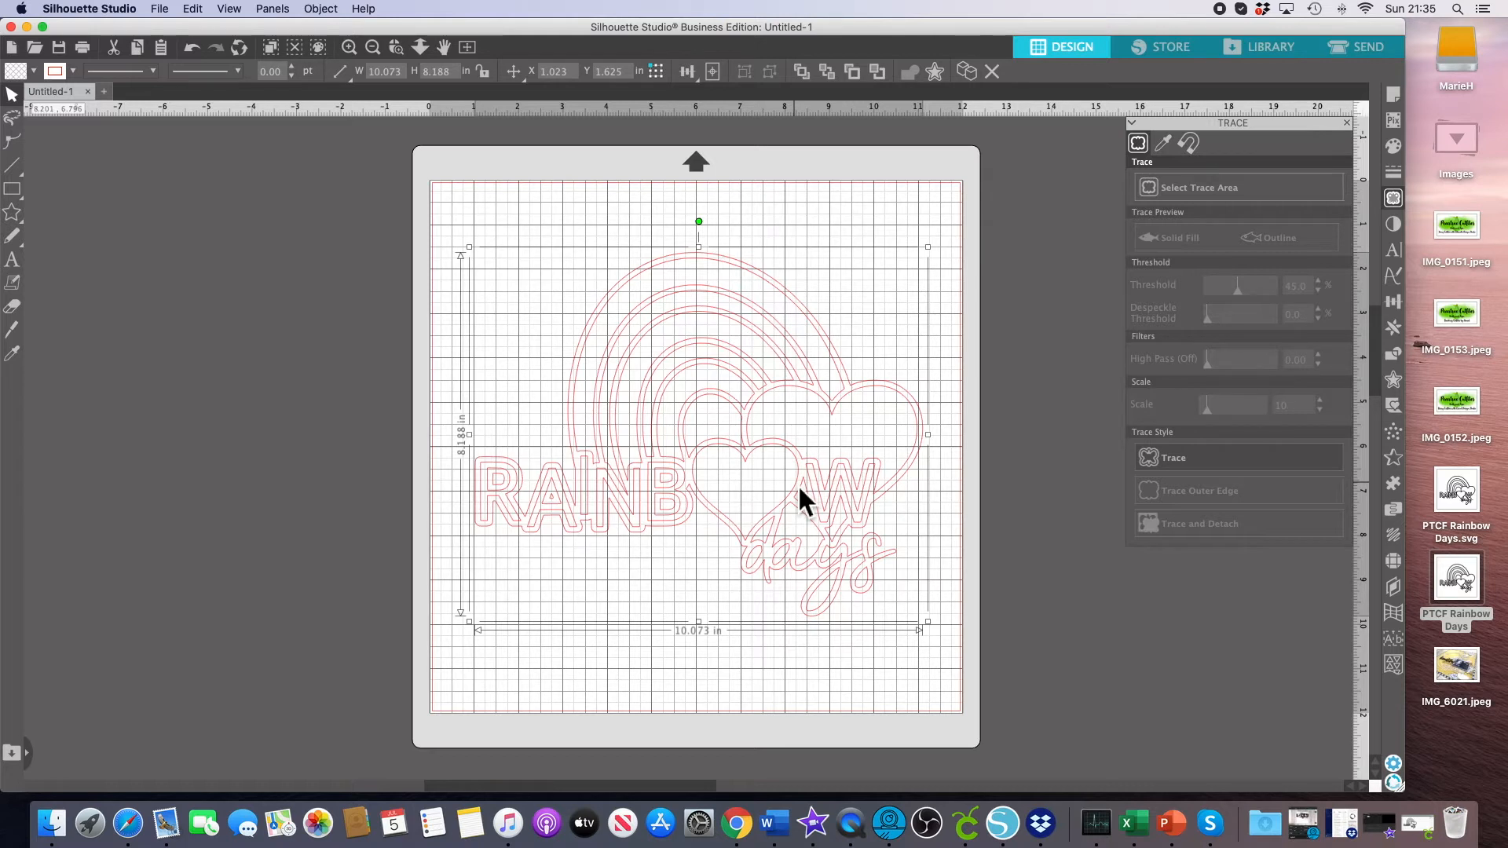
Release the traced design's compound path.
right_click(723, 358)
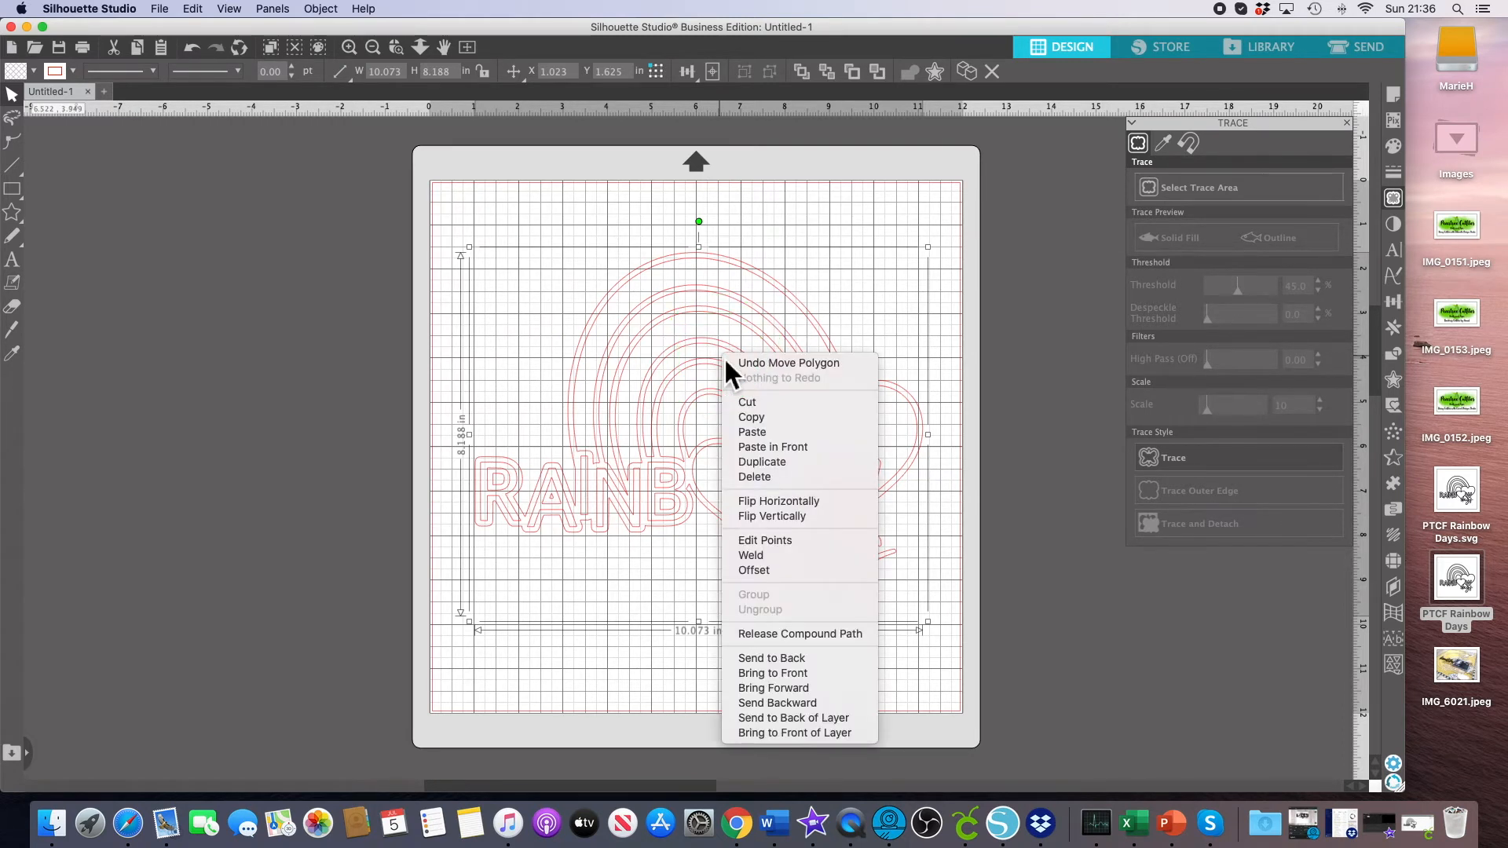
left_click(818, 635)
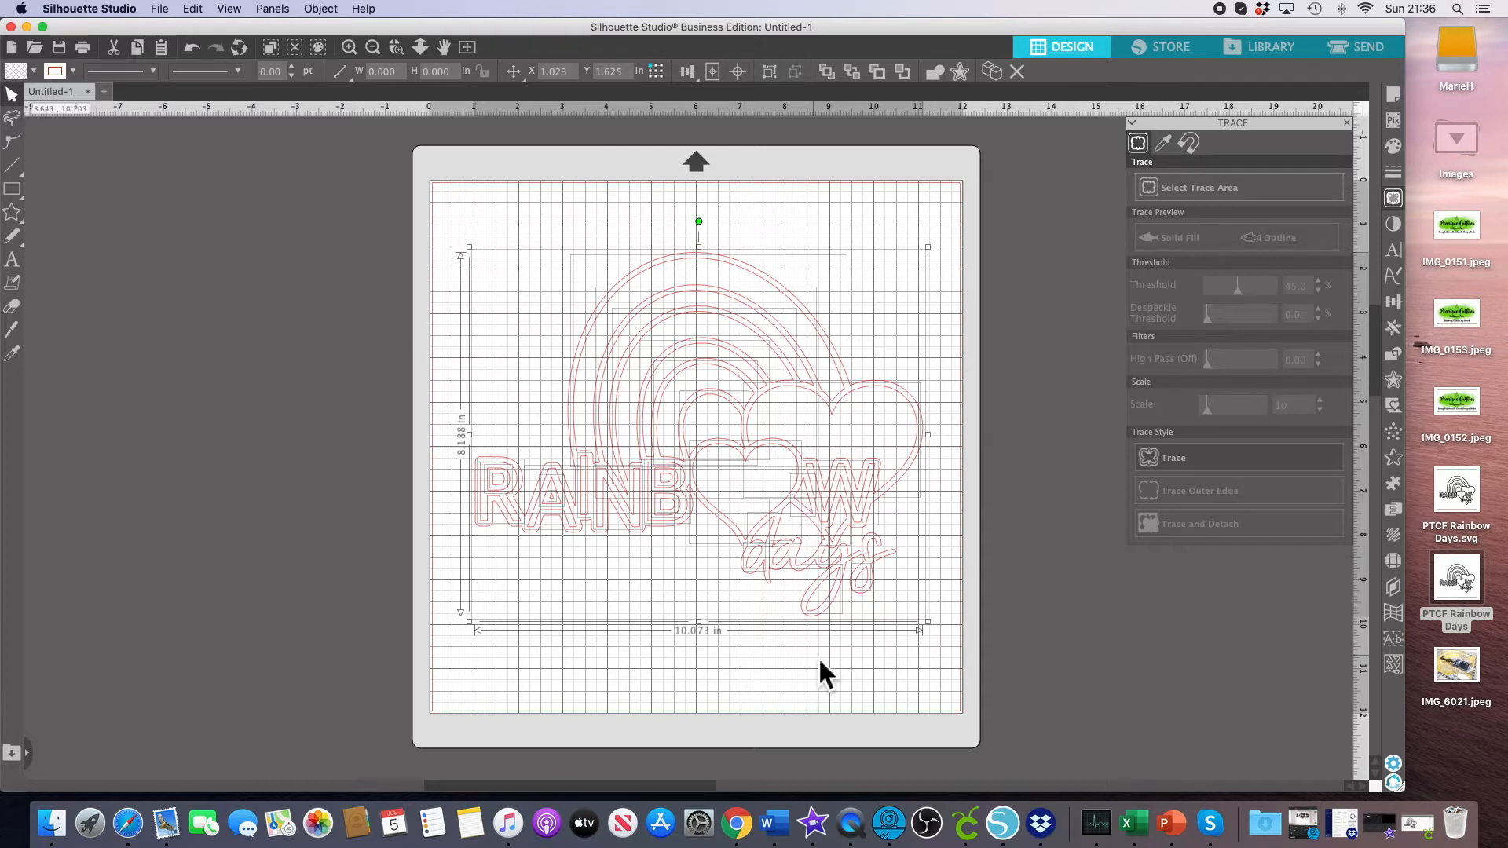
left_click(818, 656)
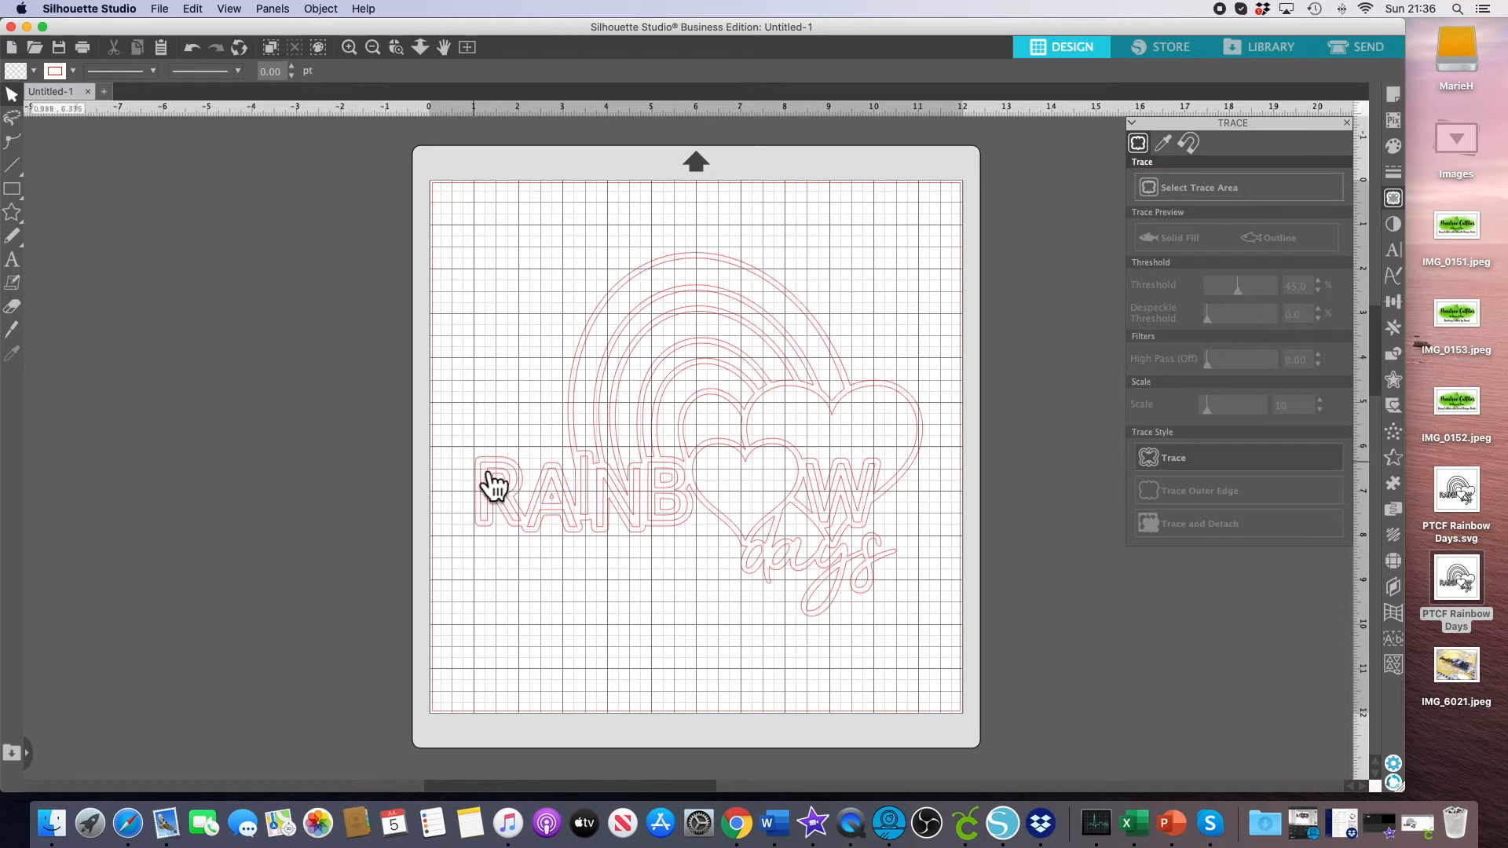
Delete the inner cut lines inside the letters across the RAINBOW word.
left_click(529, 496)
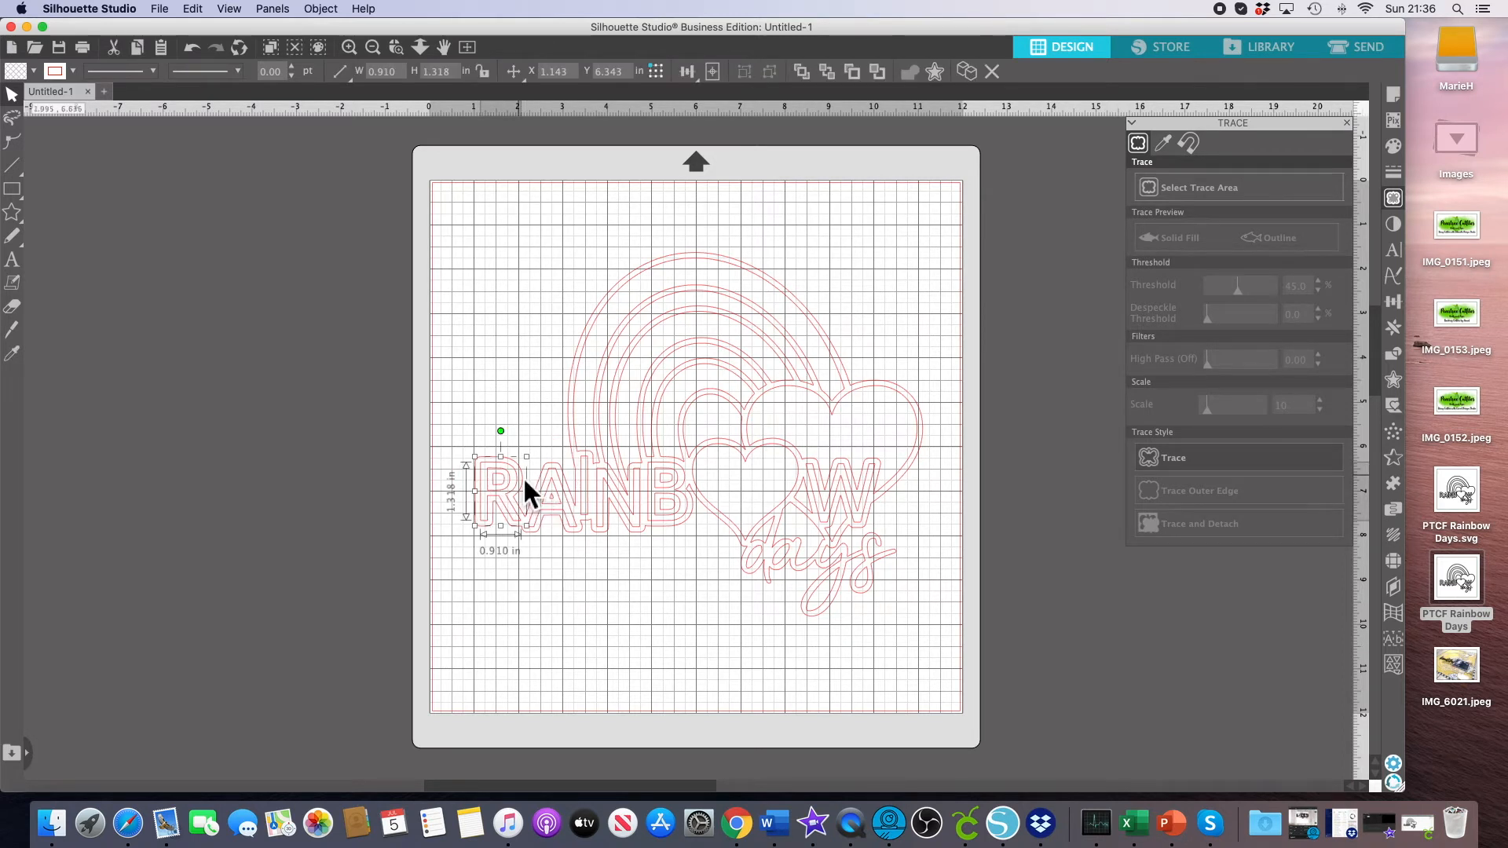
left_click(524, 481)
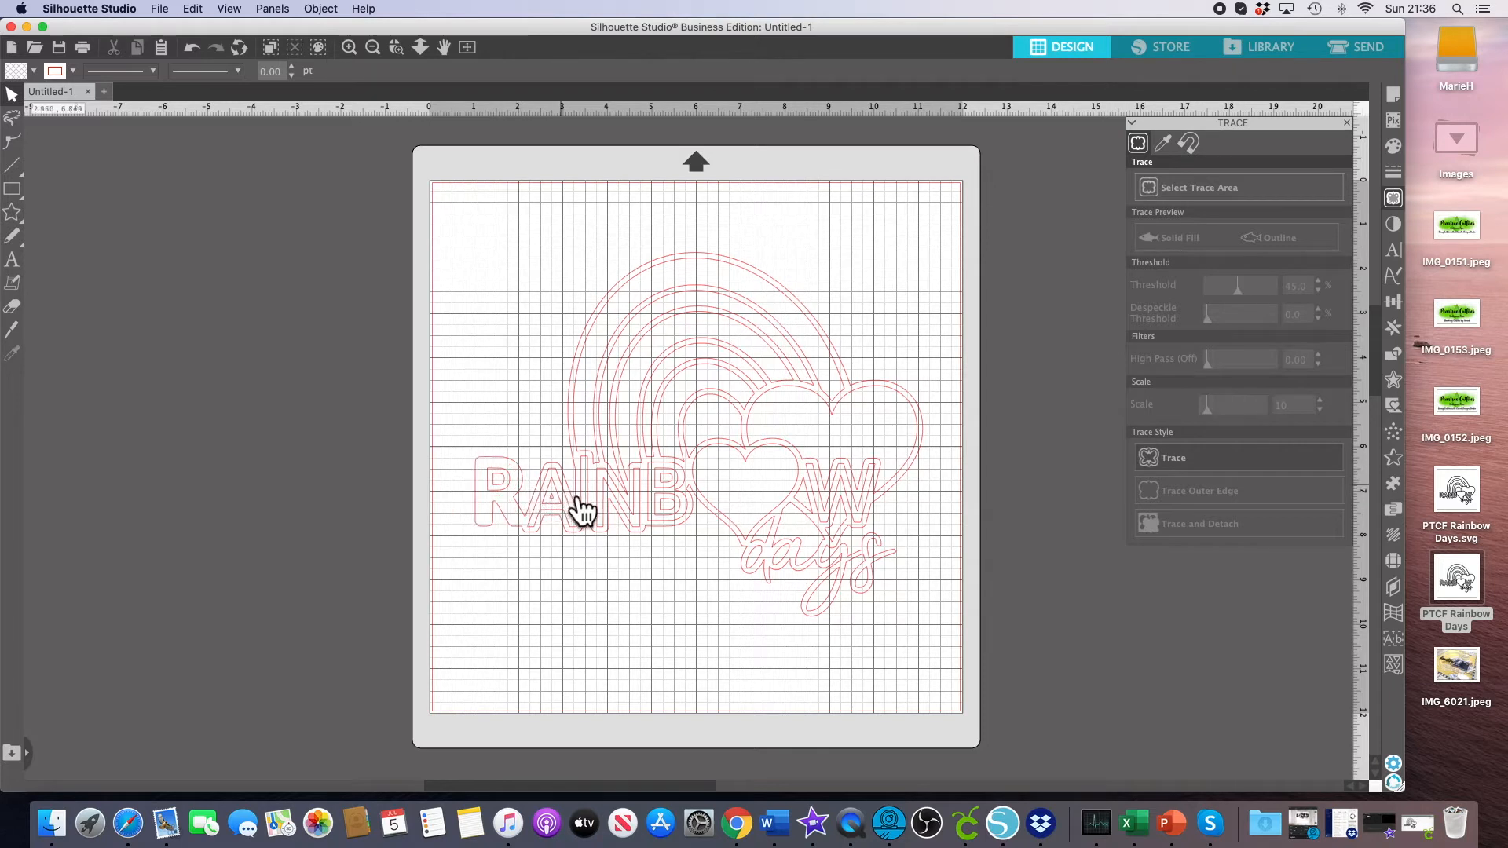
left_click(568, 489)
key("Delete")
left_click(609, 509)
key("Delete")
left_click(668, 511)
key("Delete")
left_click(870, 518)
key("Delete")
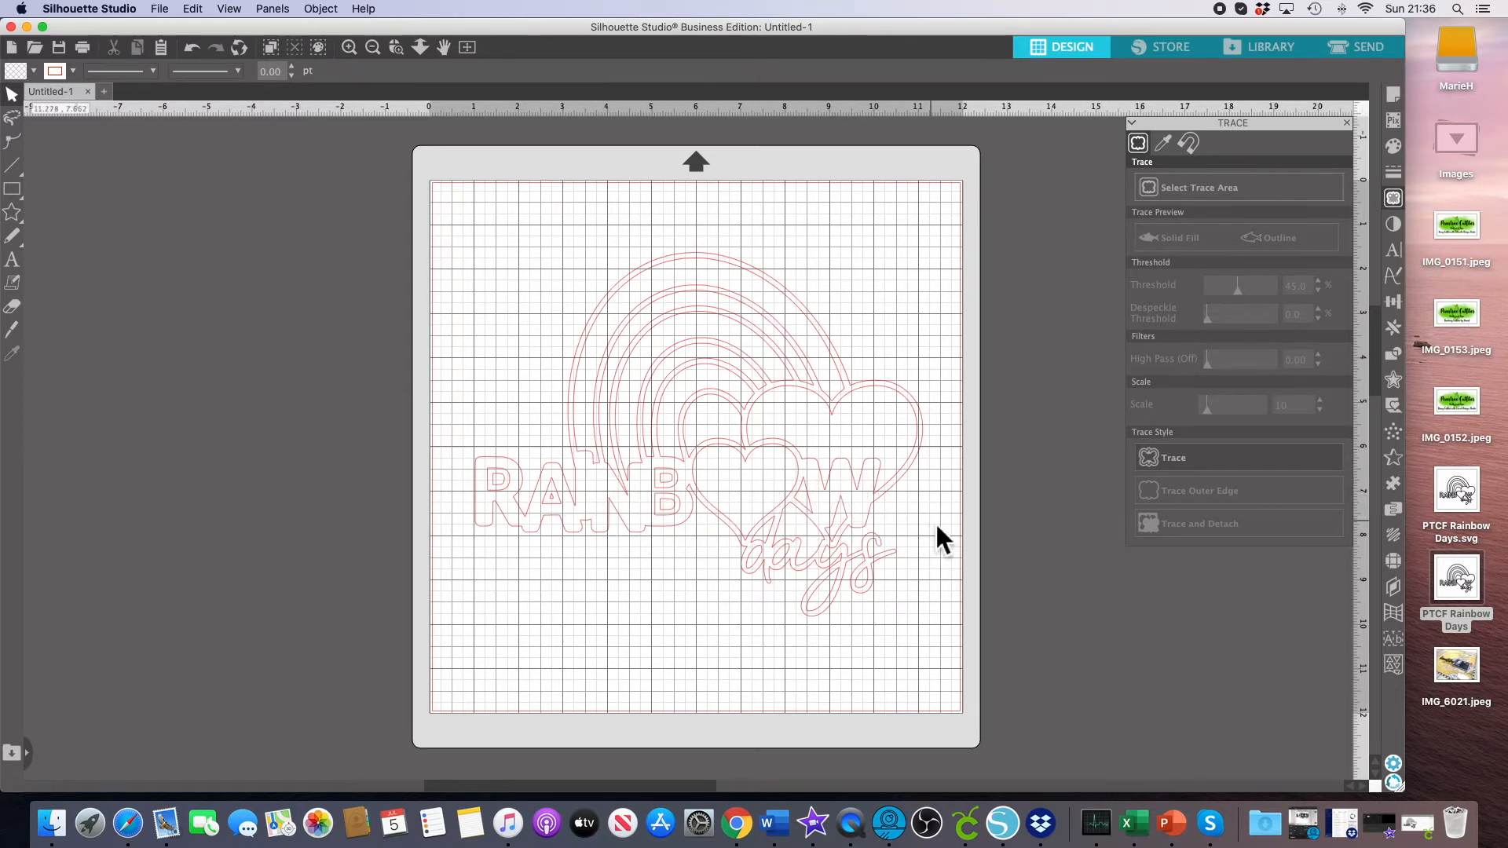
Delete the remaining inner letter lines around the B and A, undoing one mistaken deletion.
left_click(679, 487)
key("Delete")
left_click(680, 512)
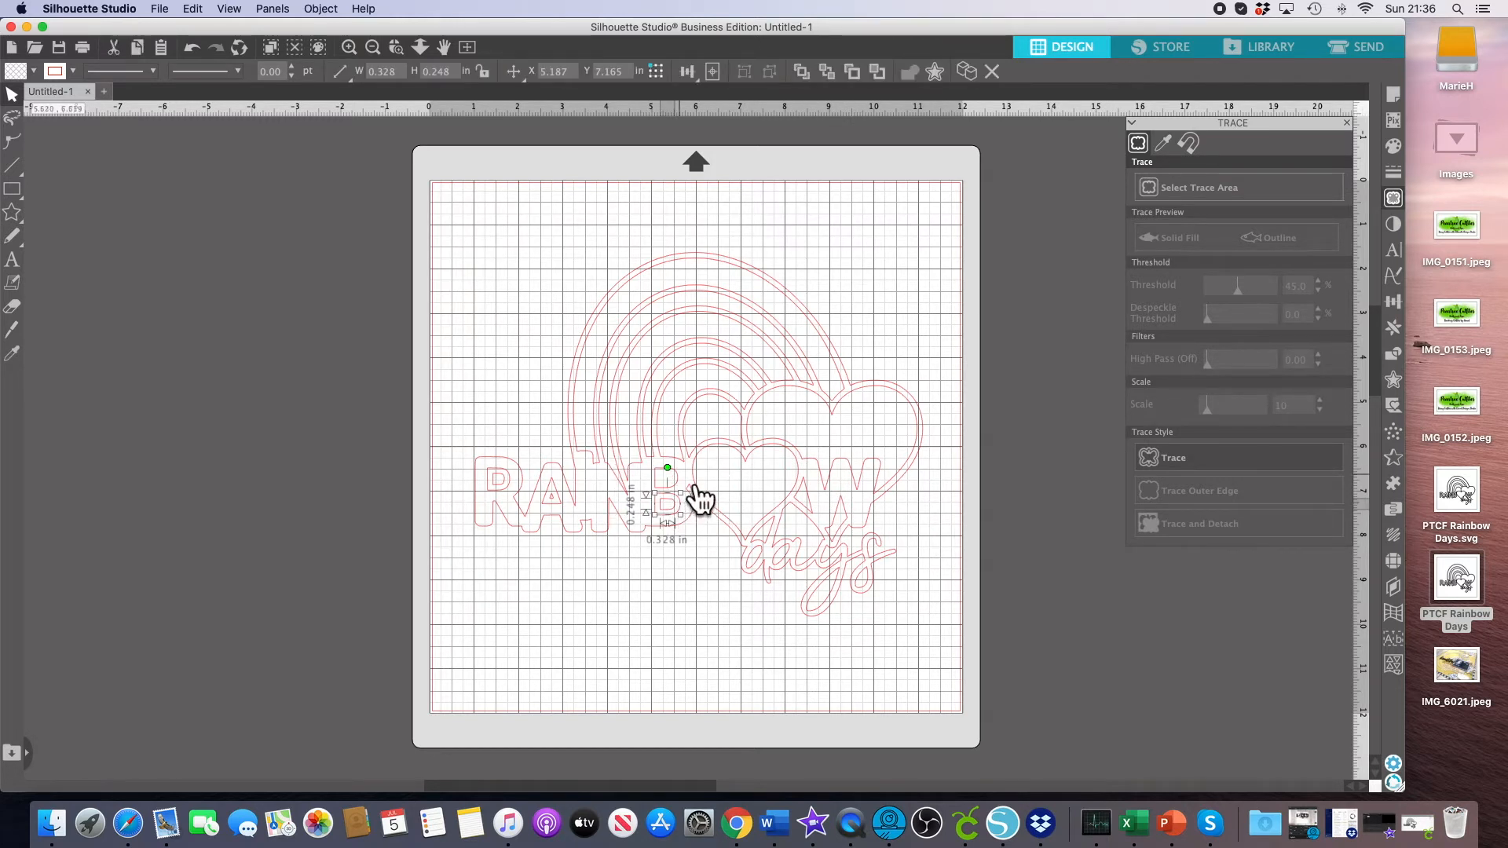
left_click(193, 49)
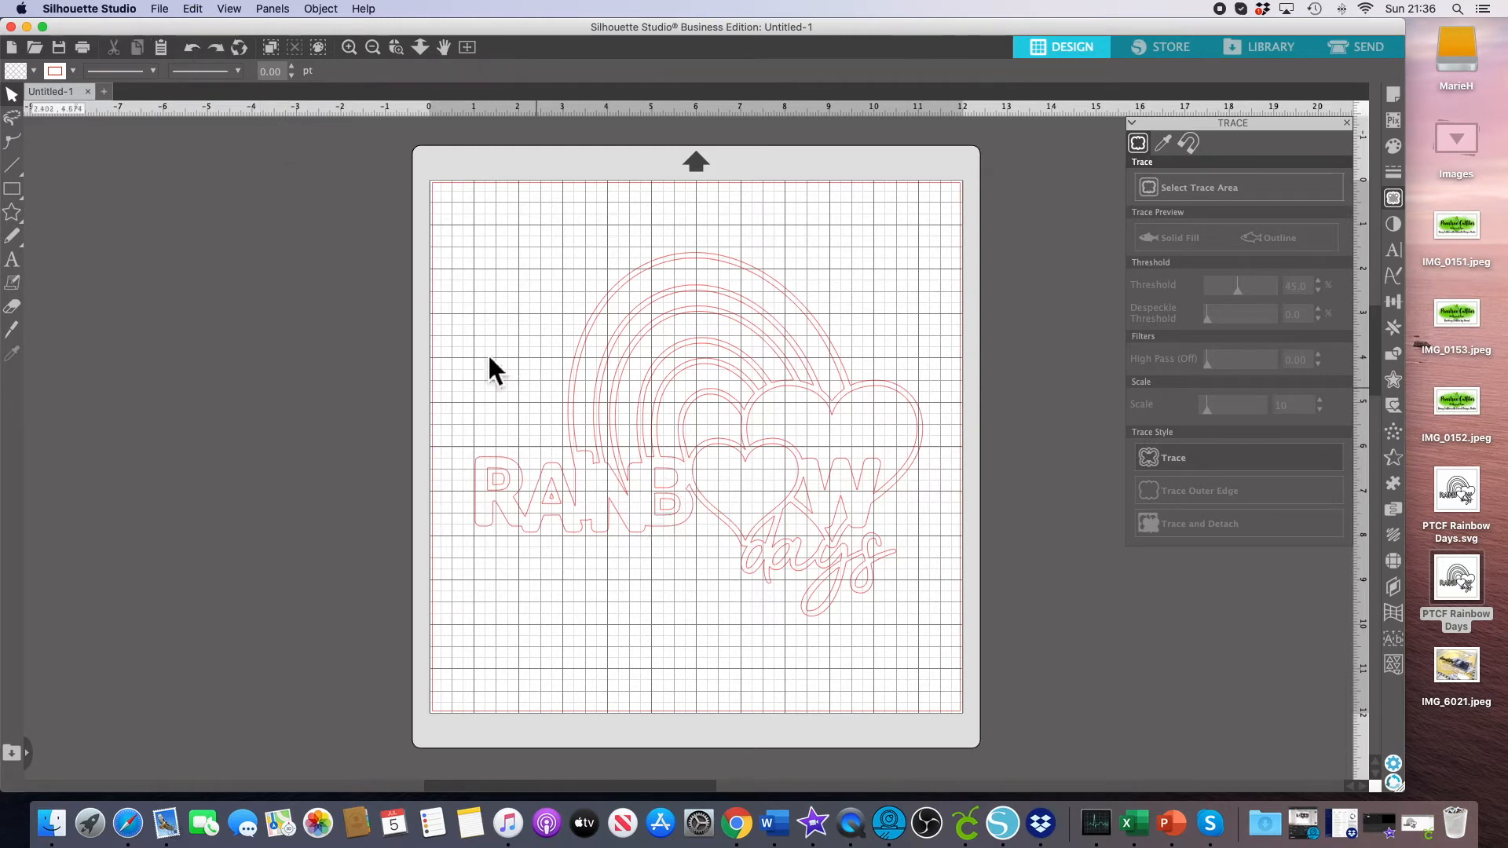
left_click(700, 544)
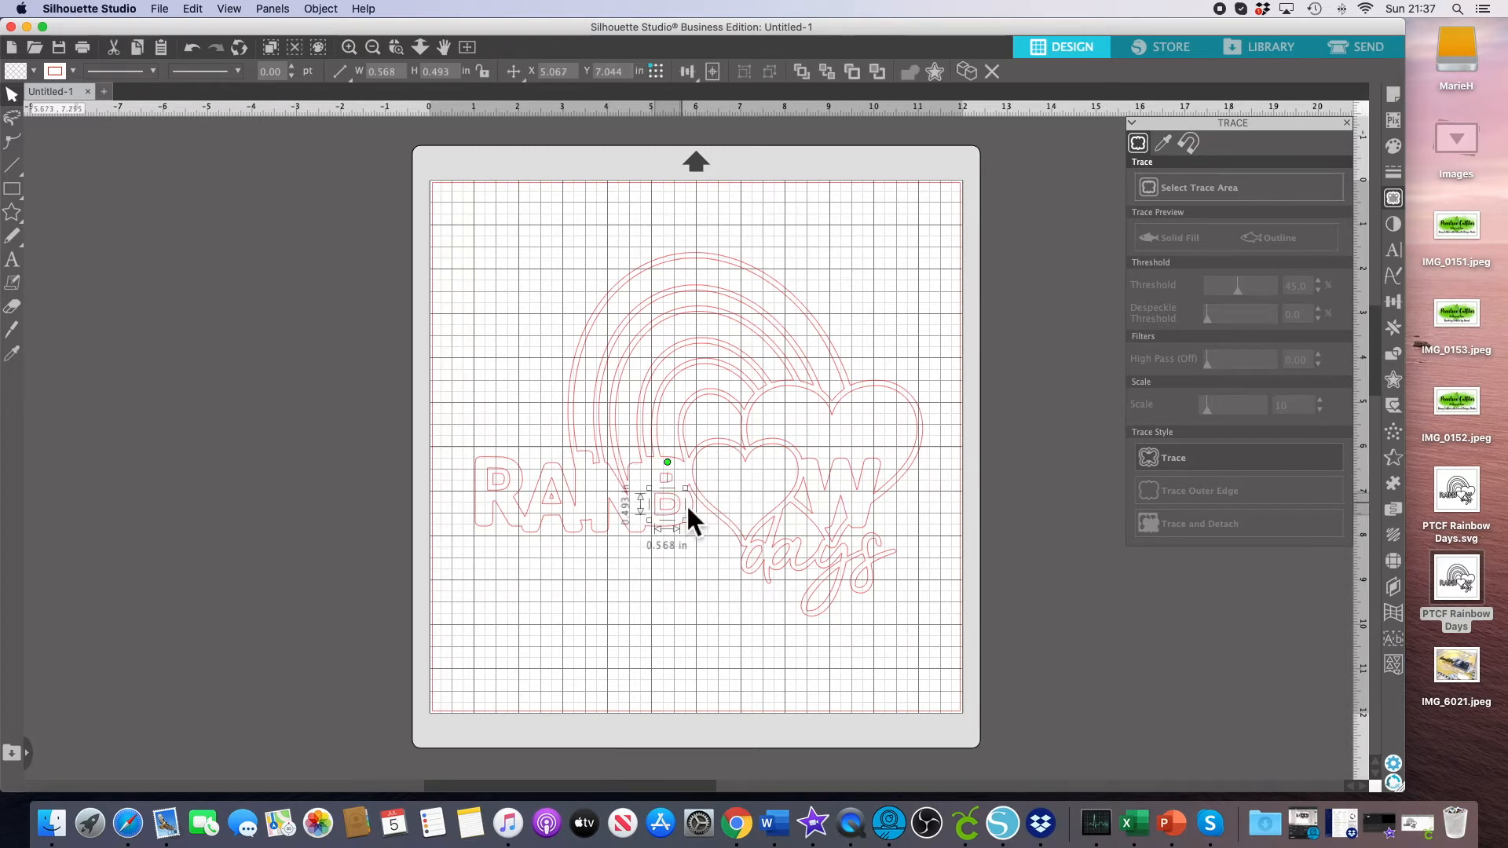
left_click(563, 499)
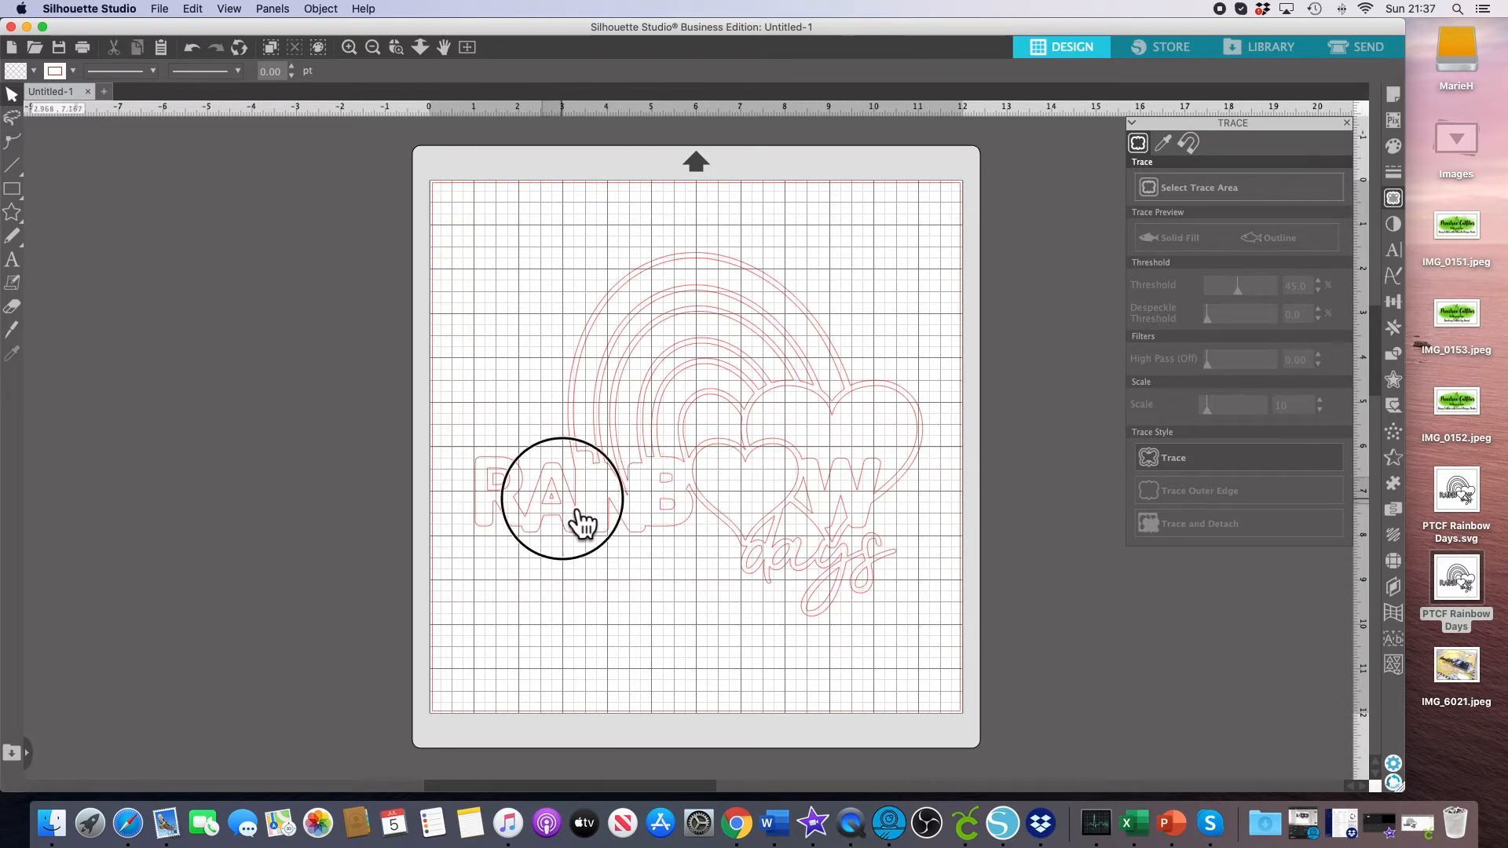
key("Delete")
left_click(519, 488)
key("Delete")
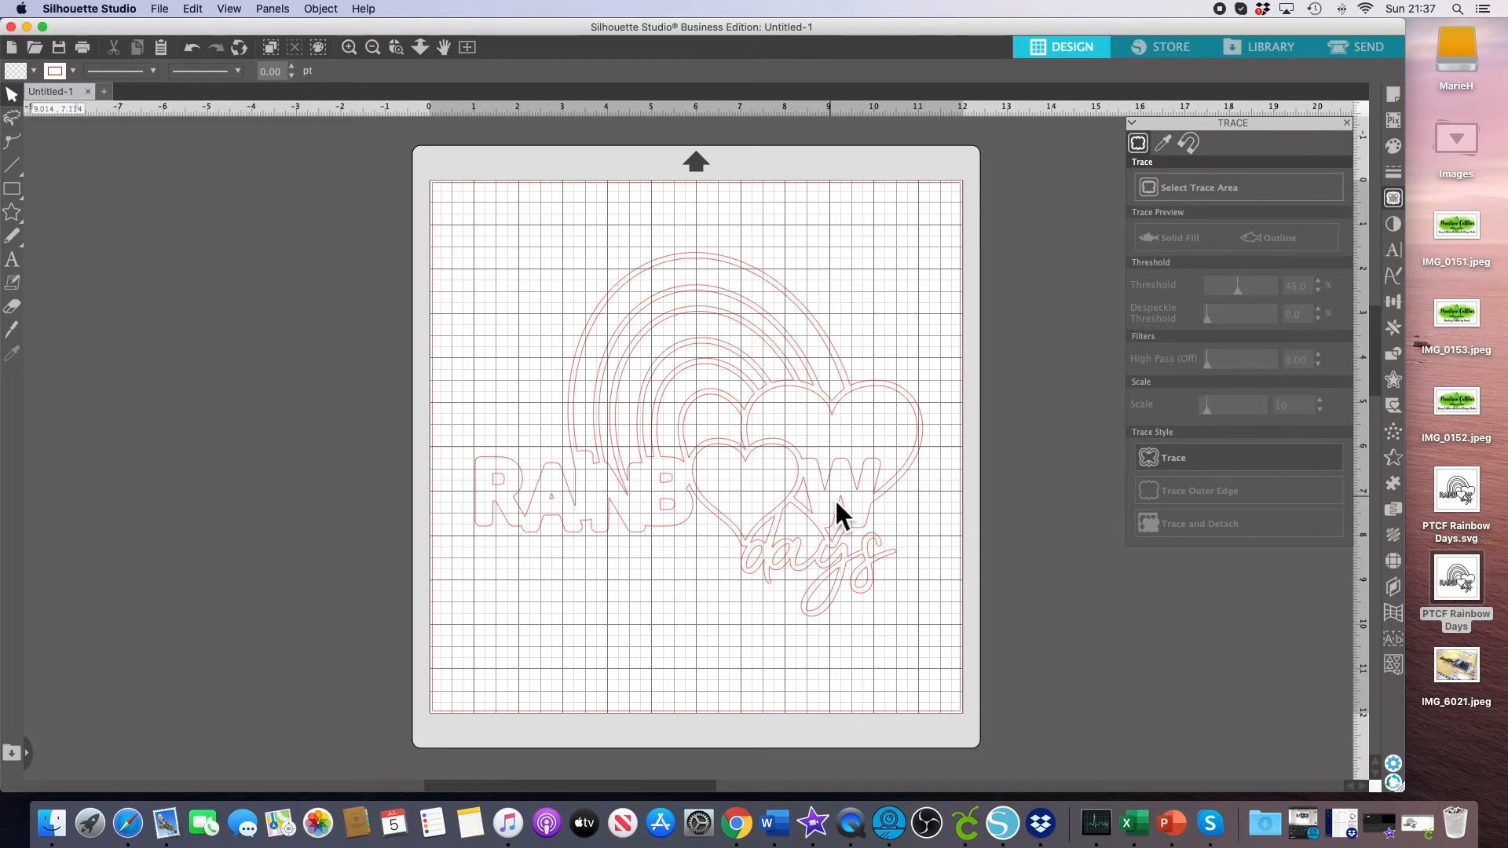
Select all traced pieces and combine them into a compound path.
mouse_move(455, 226)
left_mouse_down()
mouse_move(567, 392)
mouse_move(949, 683)
left_mouse_up()
left_click(472, 214)
left_click_drag(463, 212, 952, 662)
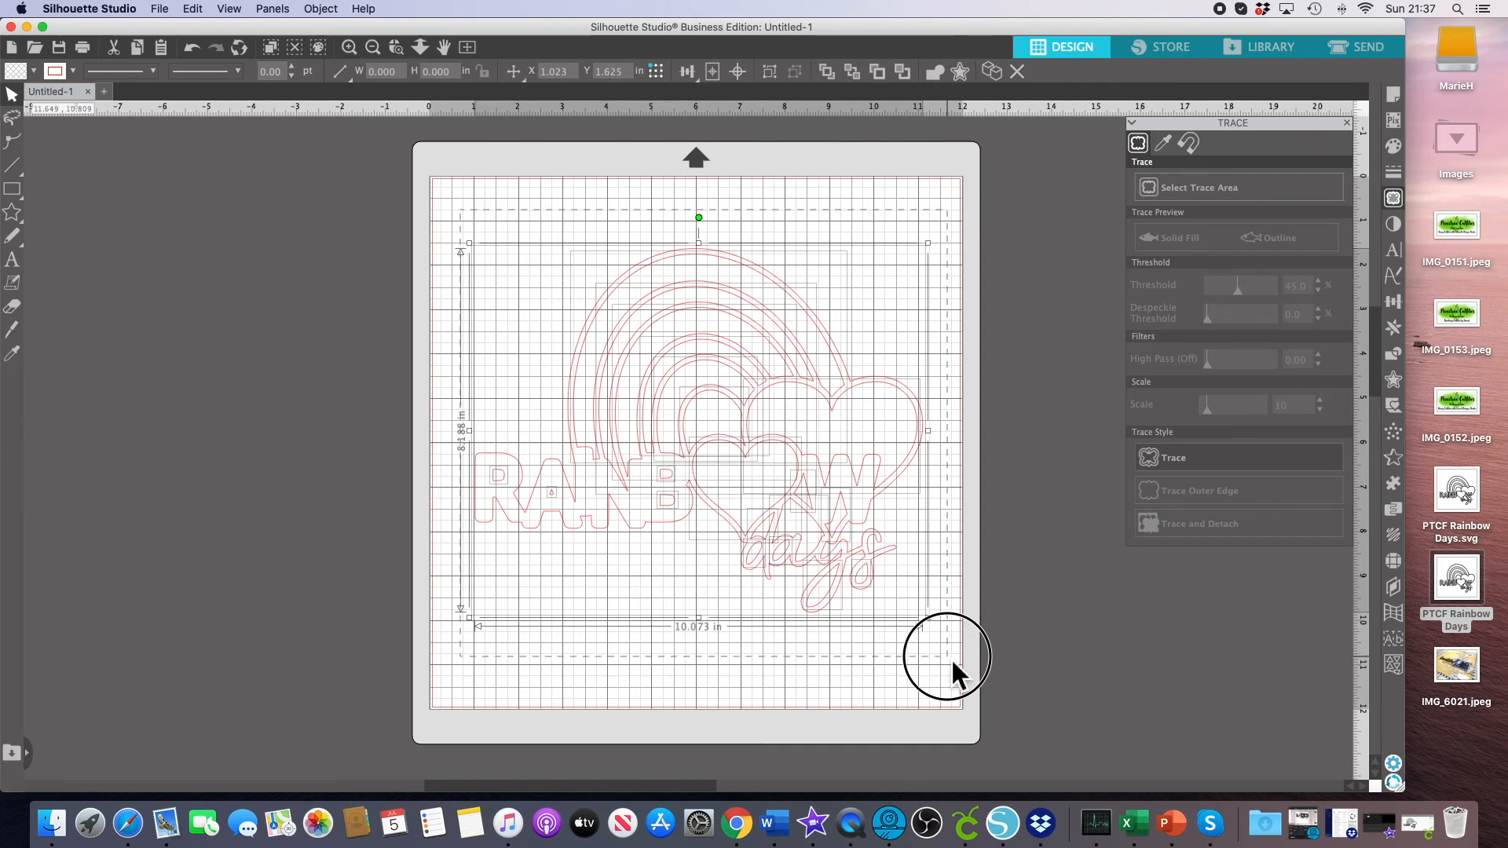
right_click(775, 484)
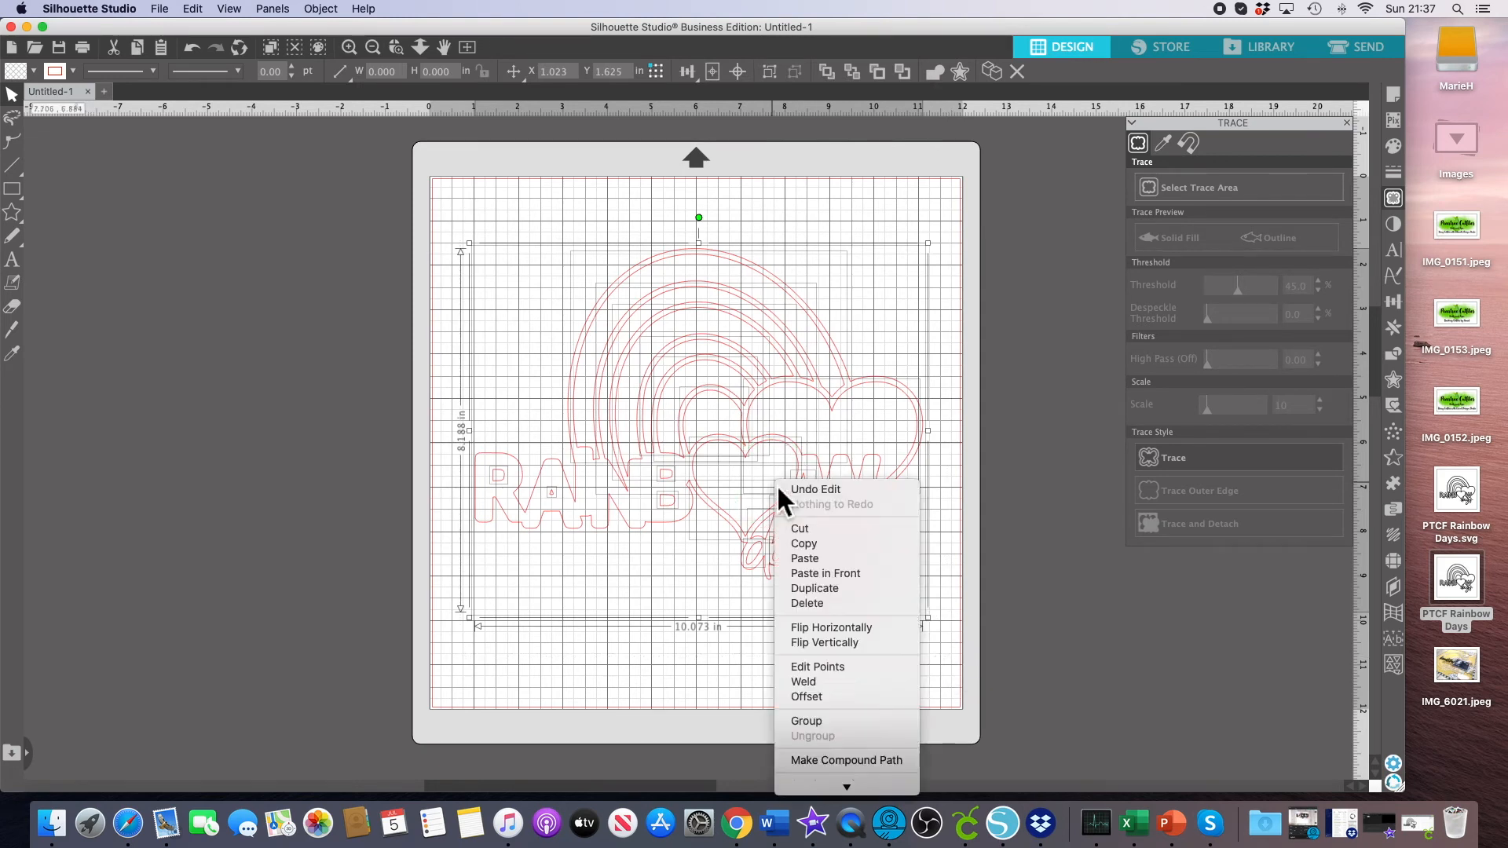
left_click(862, 763)
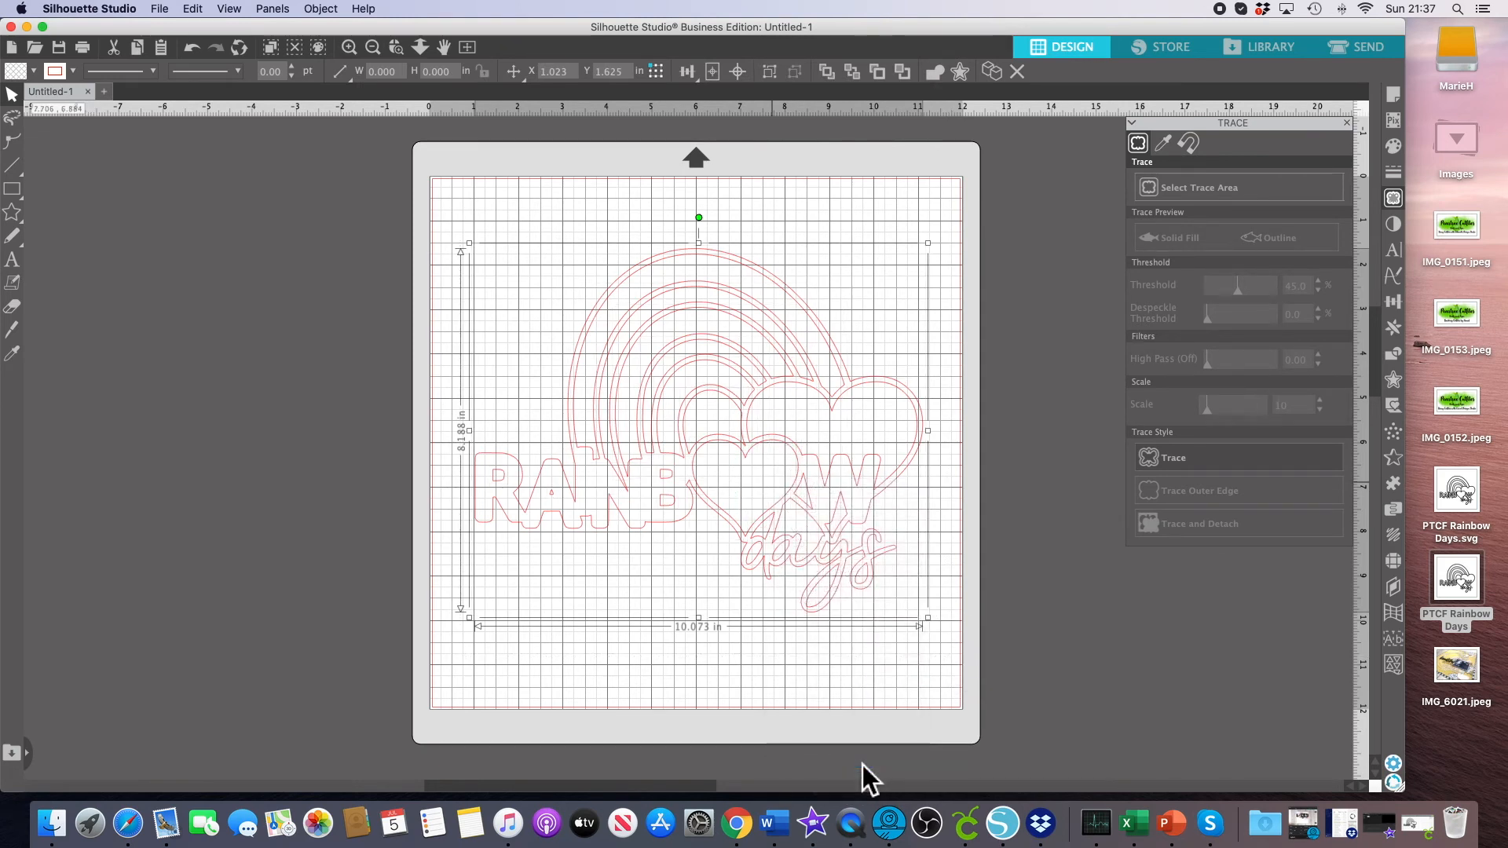
Select the whole traced design and release its compound path.
scroll(863, 765, "left", 2)
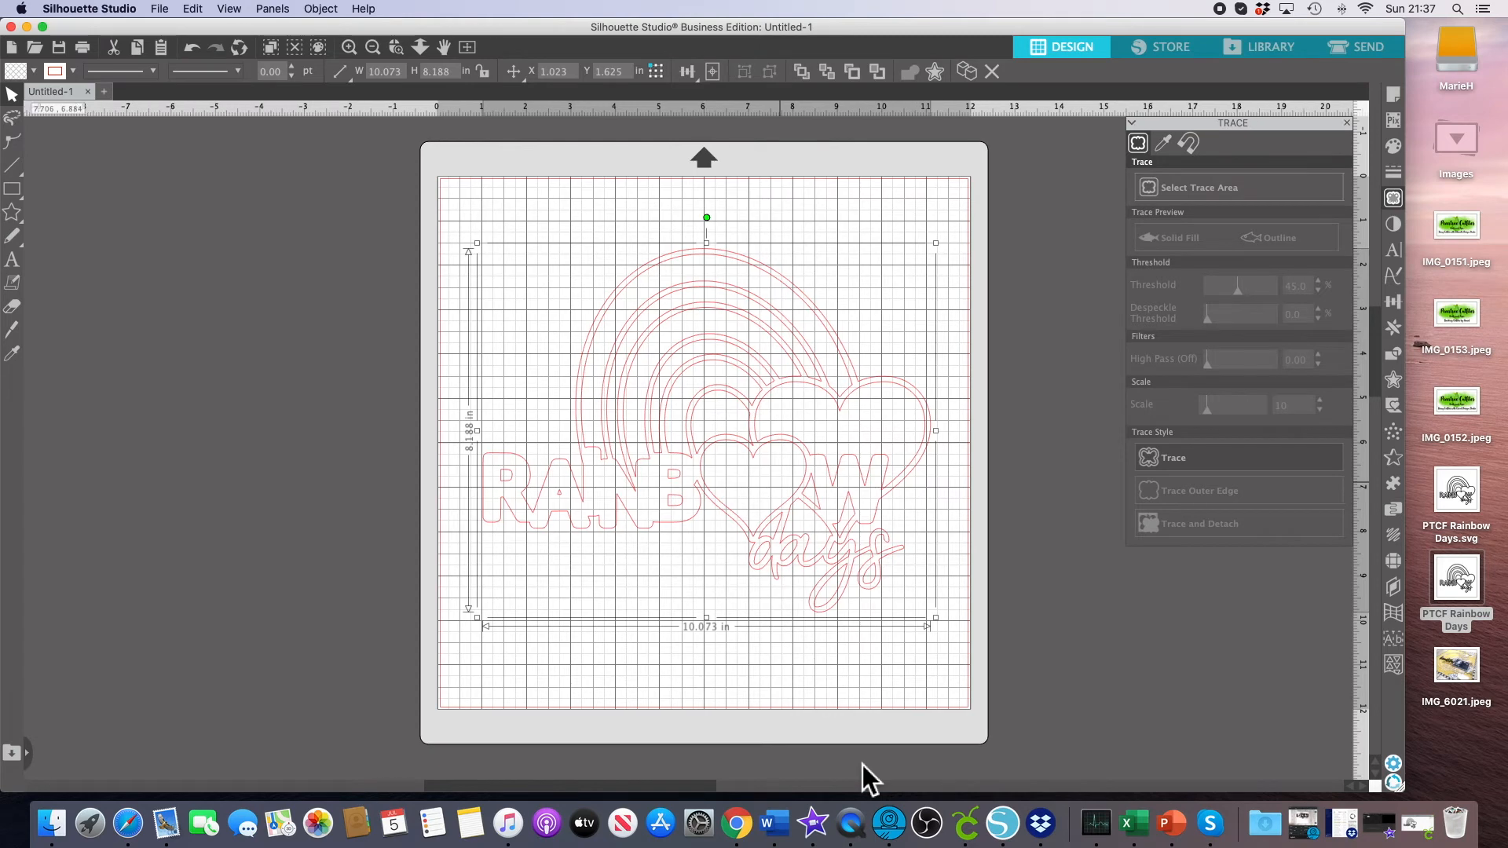
scroll(862, 765, "up", 1)
scroll(836, 661, "up", 1)
left_click(835, 658)
left_click(796, 456)
left_click(793, 487)
mouse_move(789, 469)
left_mouse_down()
mouse_move(789, 432)
mouse_move(781, 525)
mouse_move(784, 460)
mouse_move(788, 475)
left_mouse_up()
left_click(788, 476)
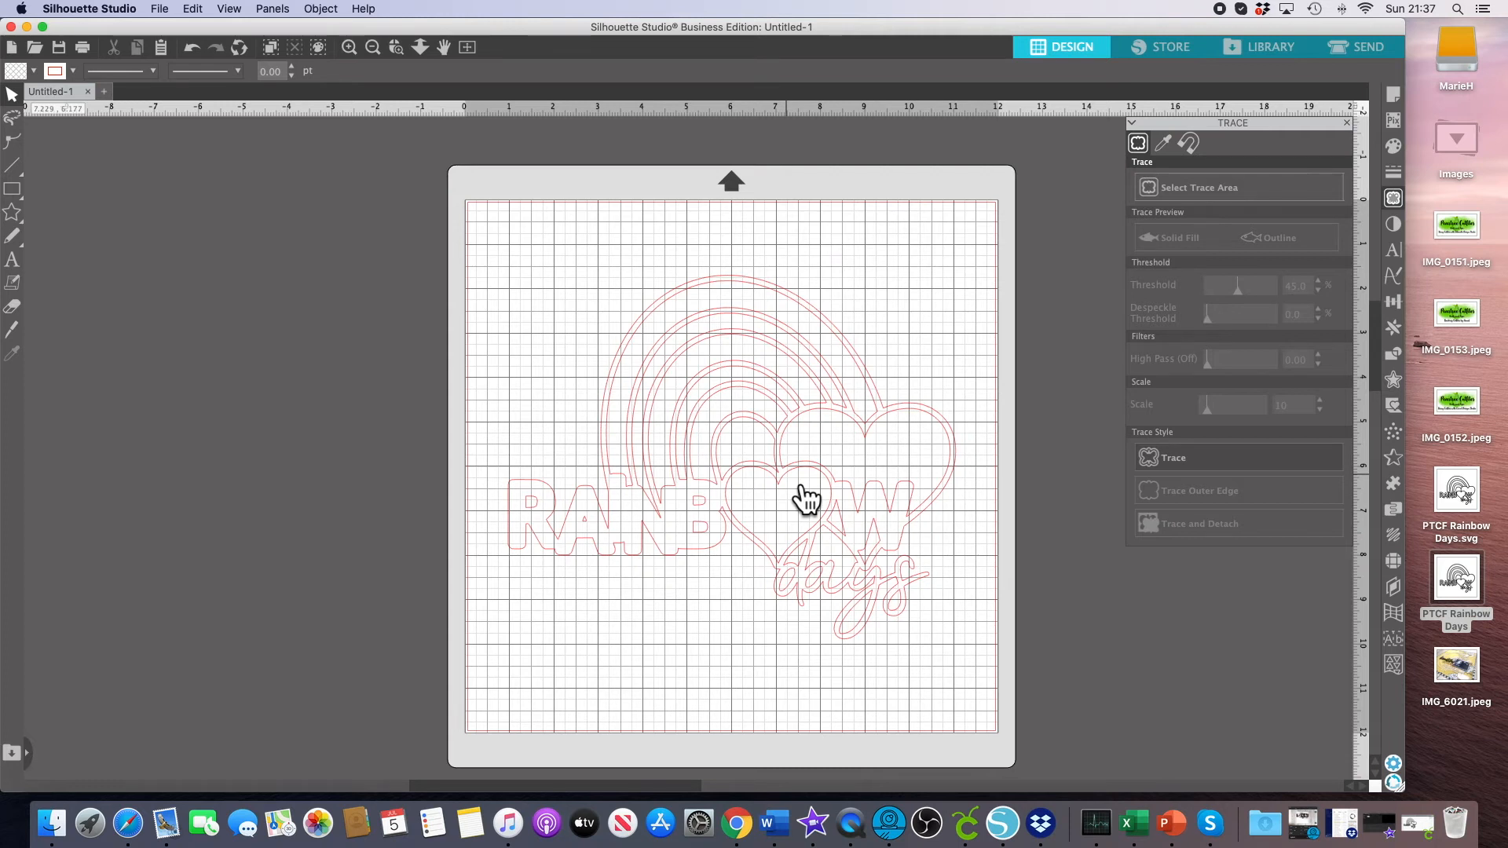
left_click(848, 380)
right_click(848, 381)
left_click(945, 660)
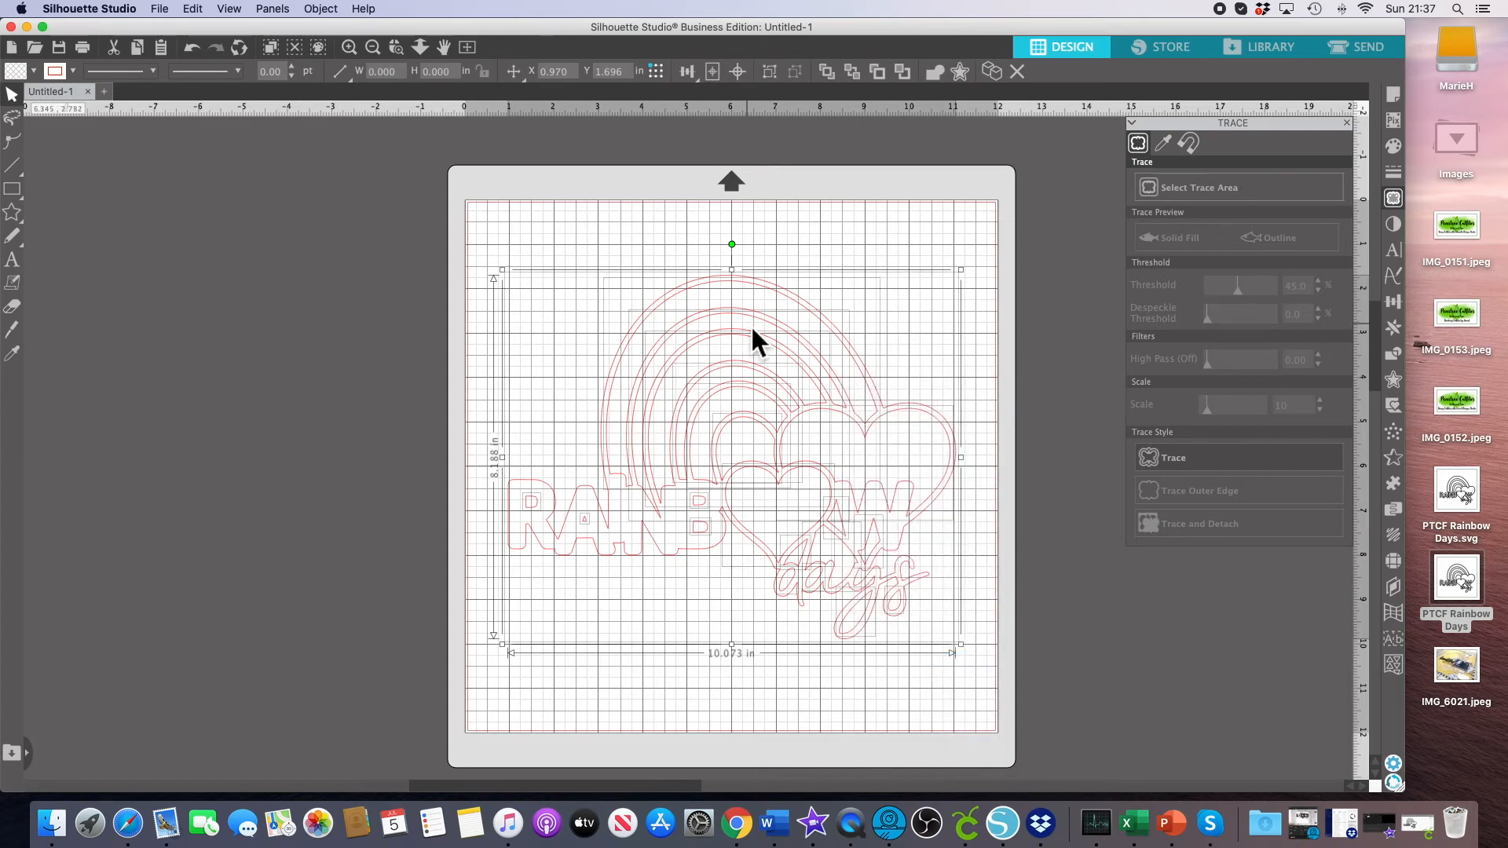
left_click(784, 262)
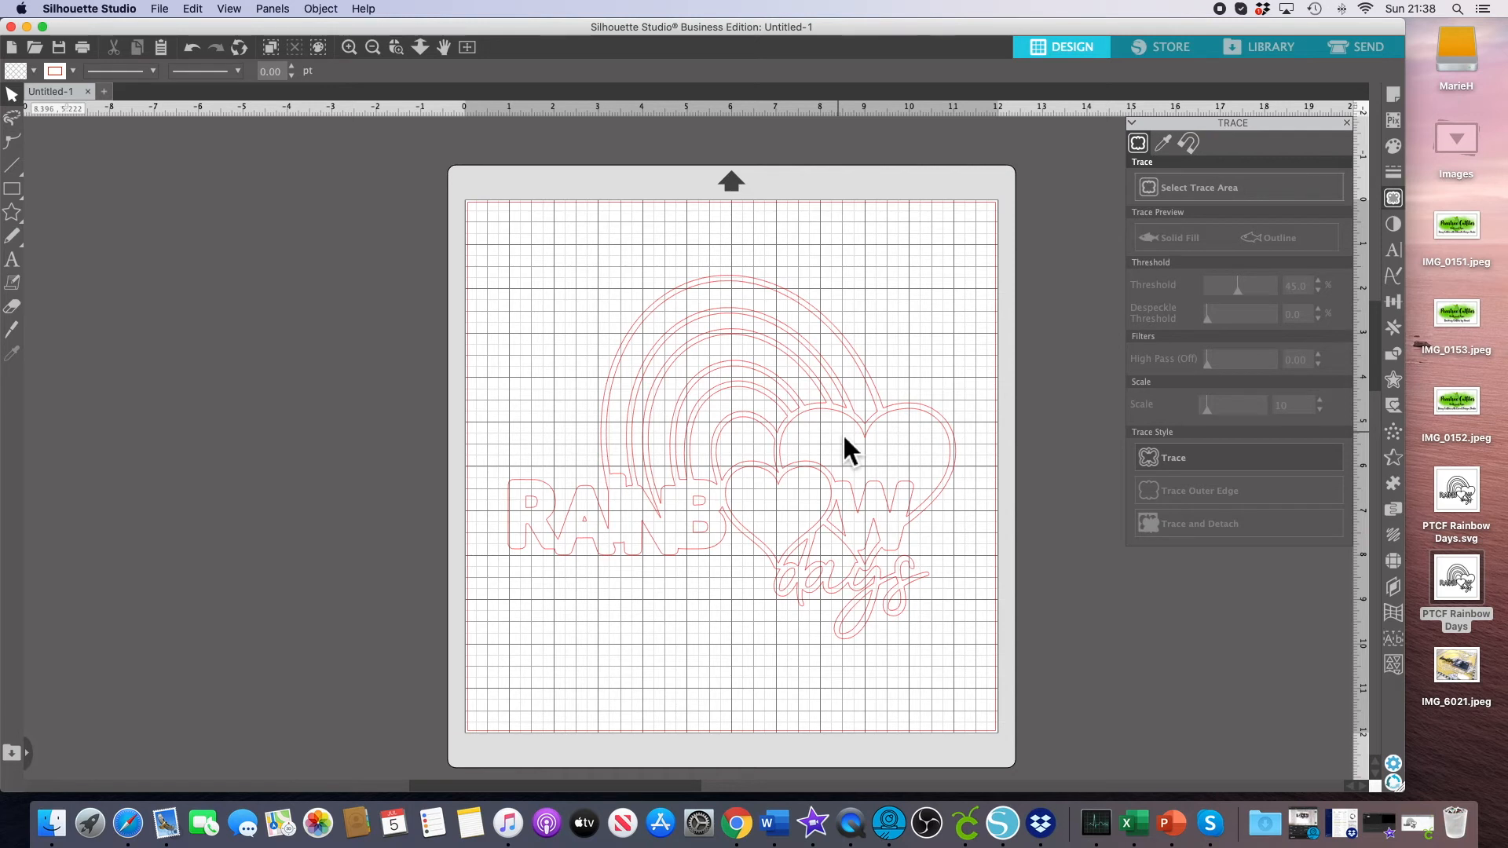
Move the small front heart outline down to the lower left of the mat.
left_click(798, 505)
left_click_drag(784, 483, 580, 621)
left_click(654, 642)
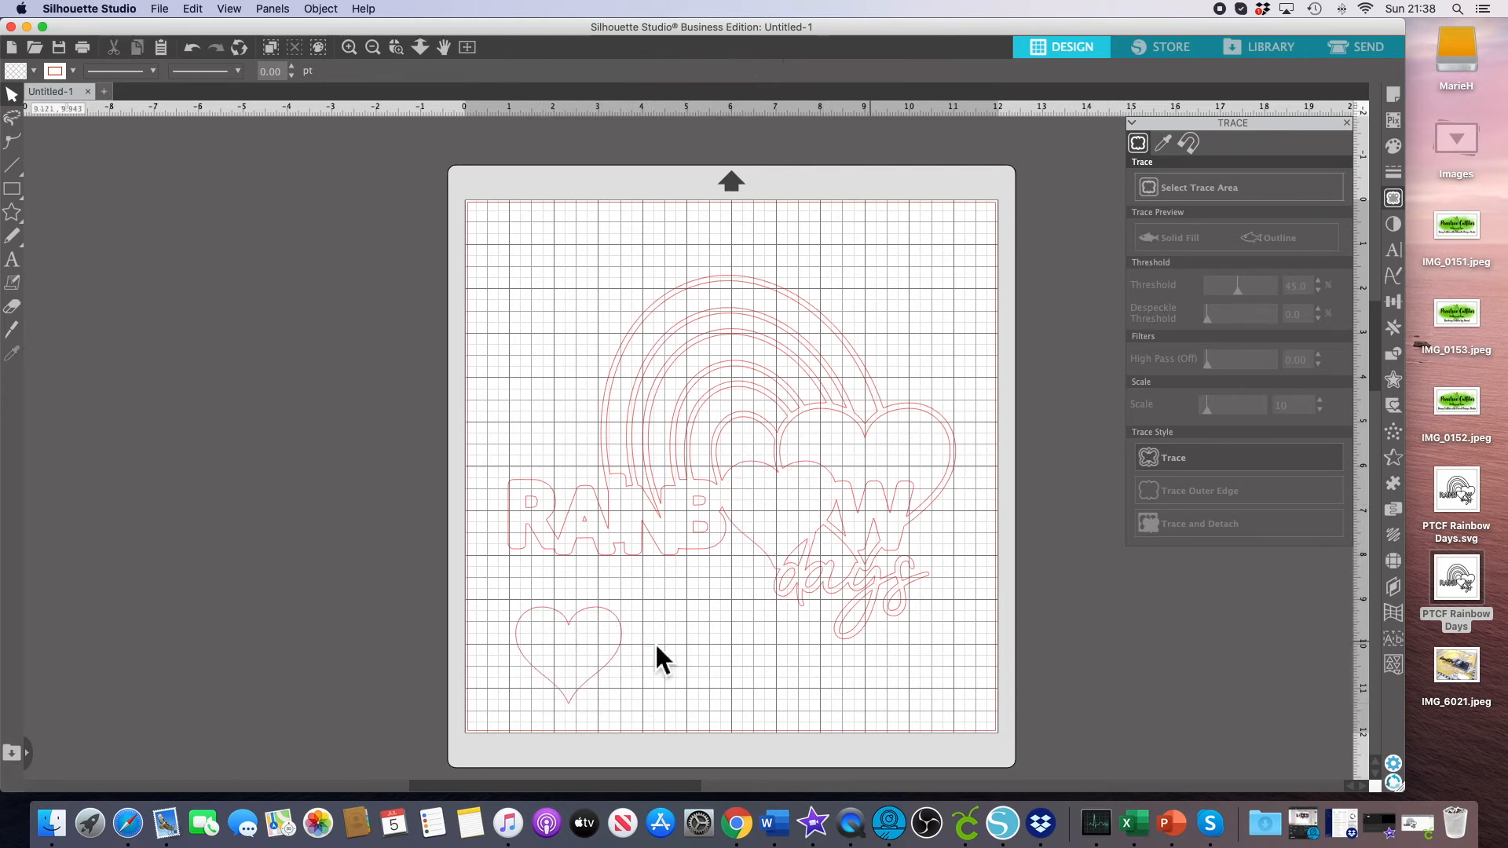
Open a new blank document and copy the small heart outline from the Untitled-1 design.
left_click(597, 624)
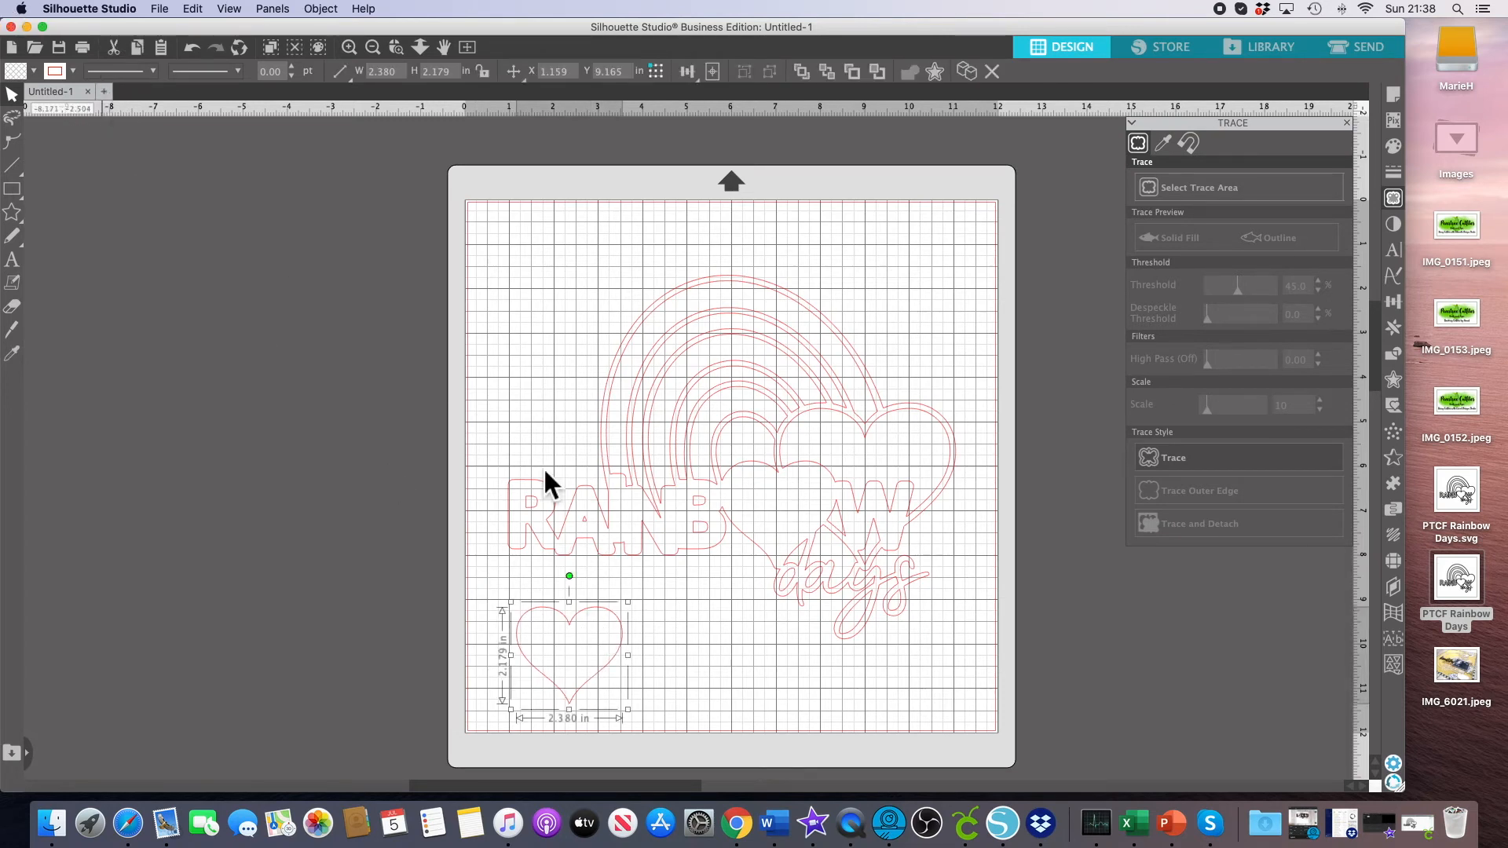
key("super+n")
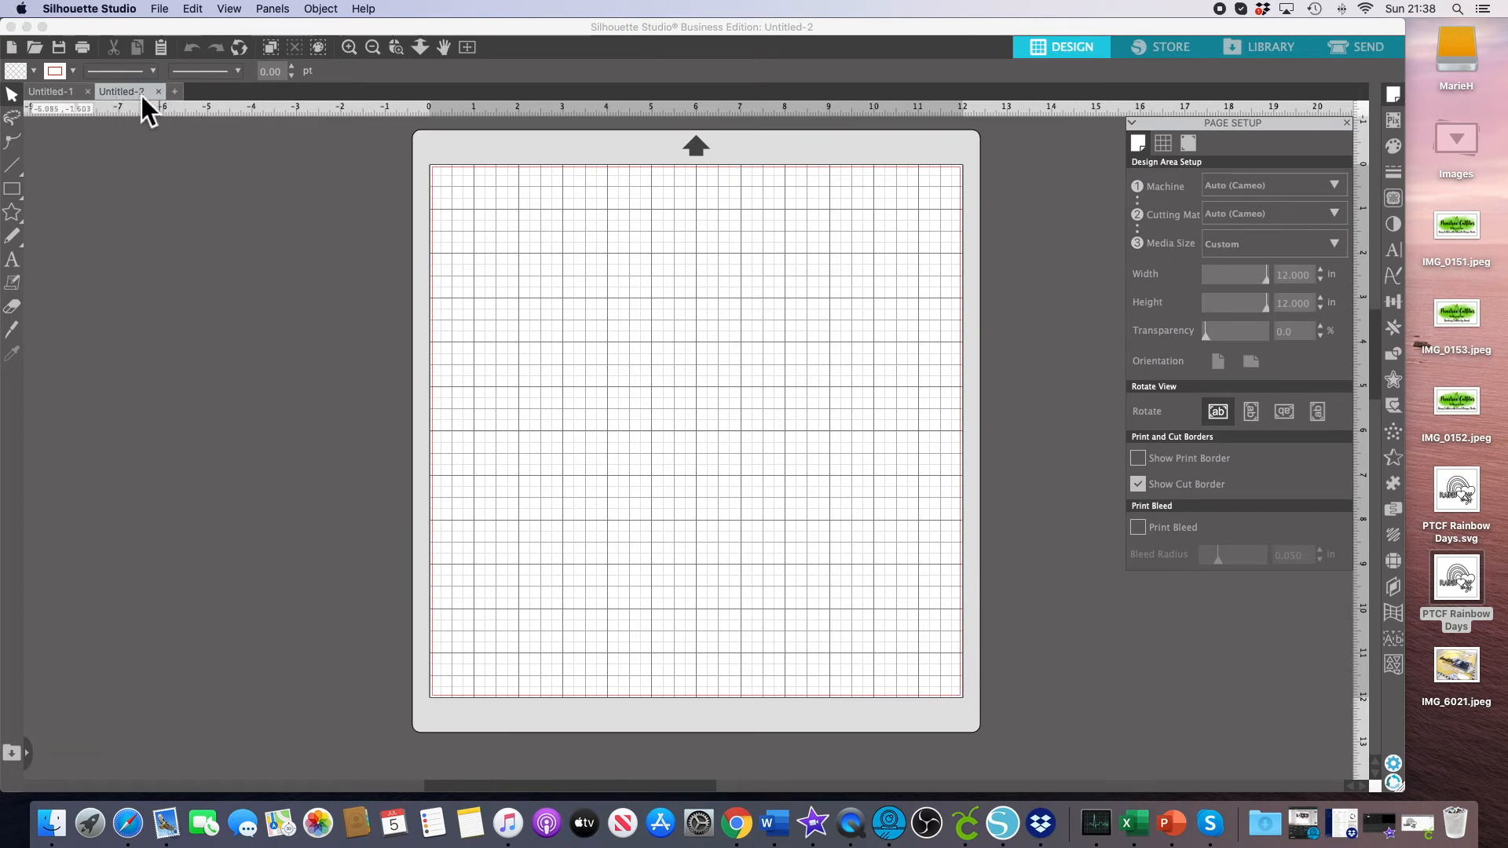
left_click(51, 91)
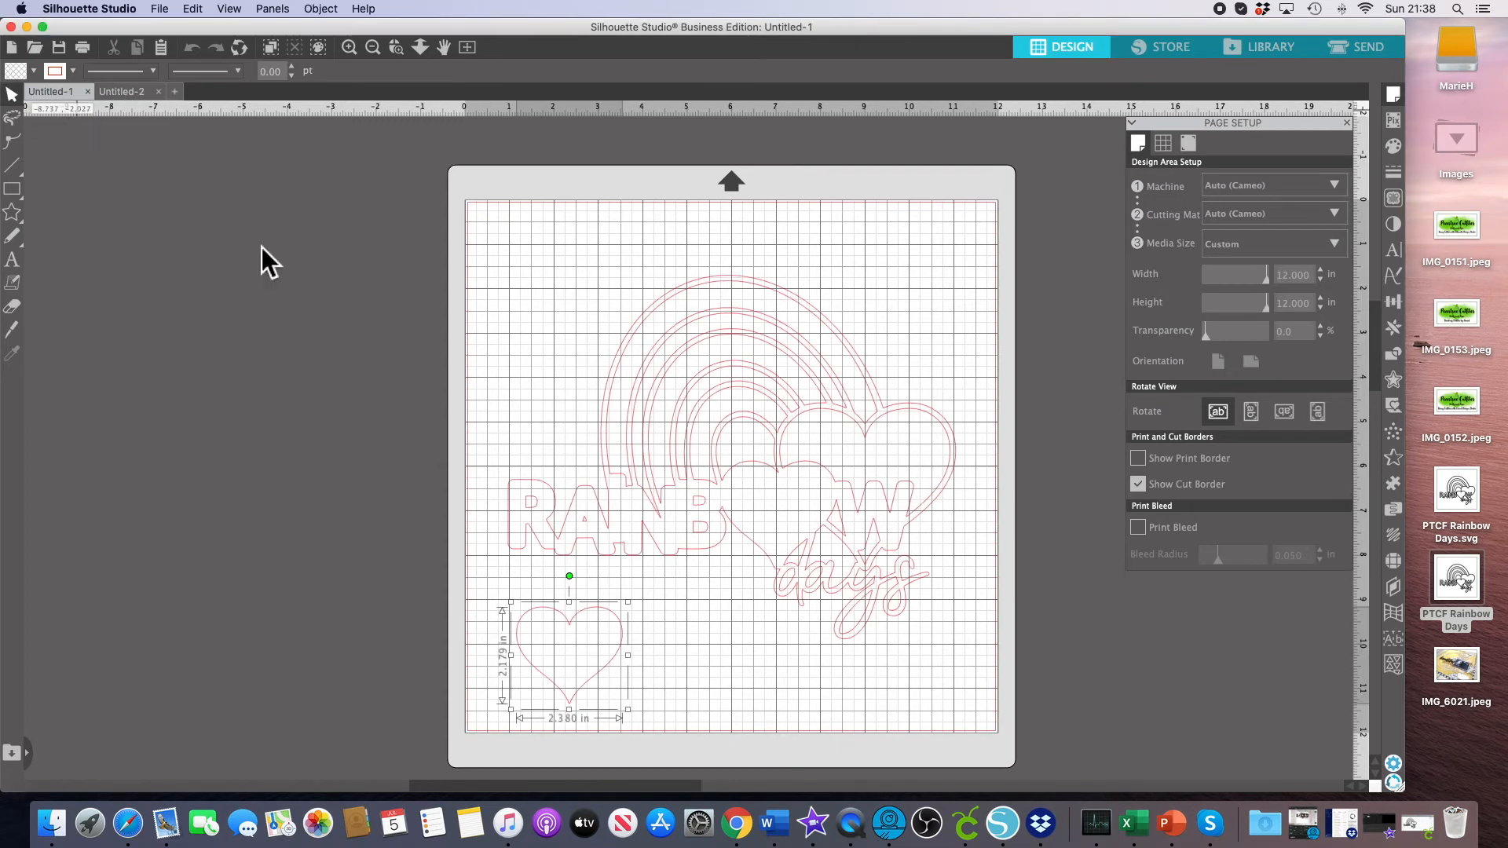
right_click(595, 610)
left_click(648, 672)
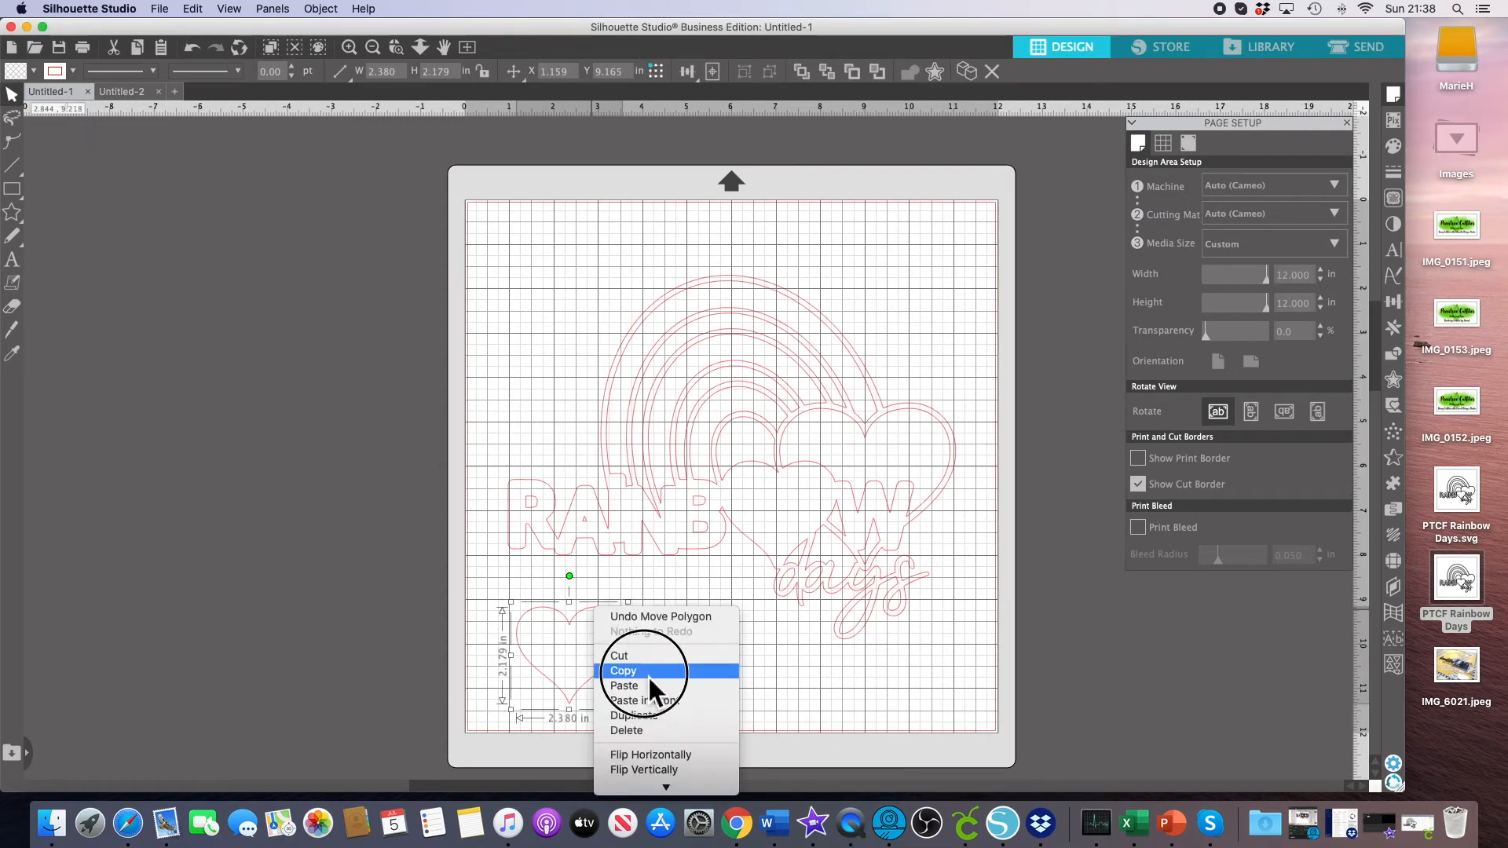
Paste the heart into the Untitled-2 document and move it to the middle of the mat.
left_click(125, 93)
right_click(638, 290)
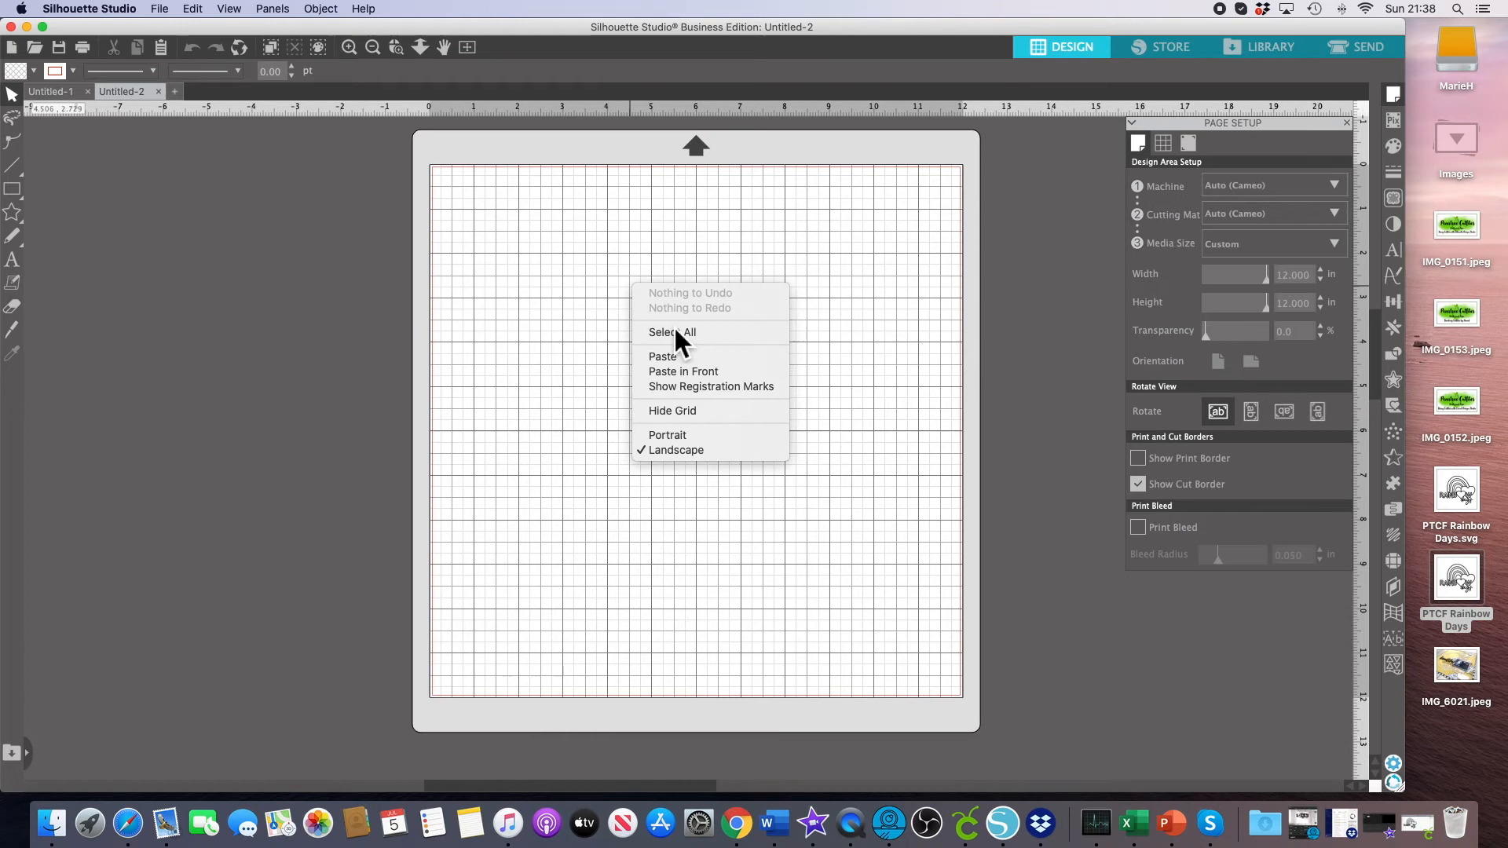
left_click(675, 358)
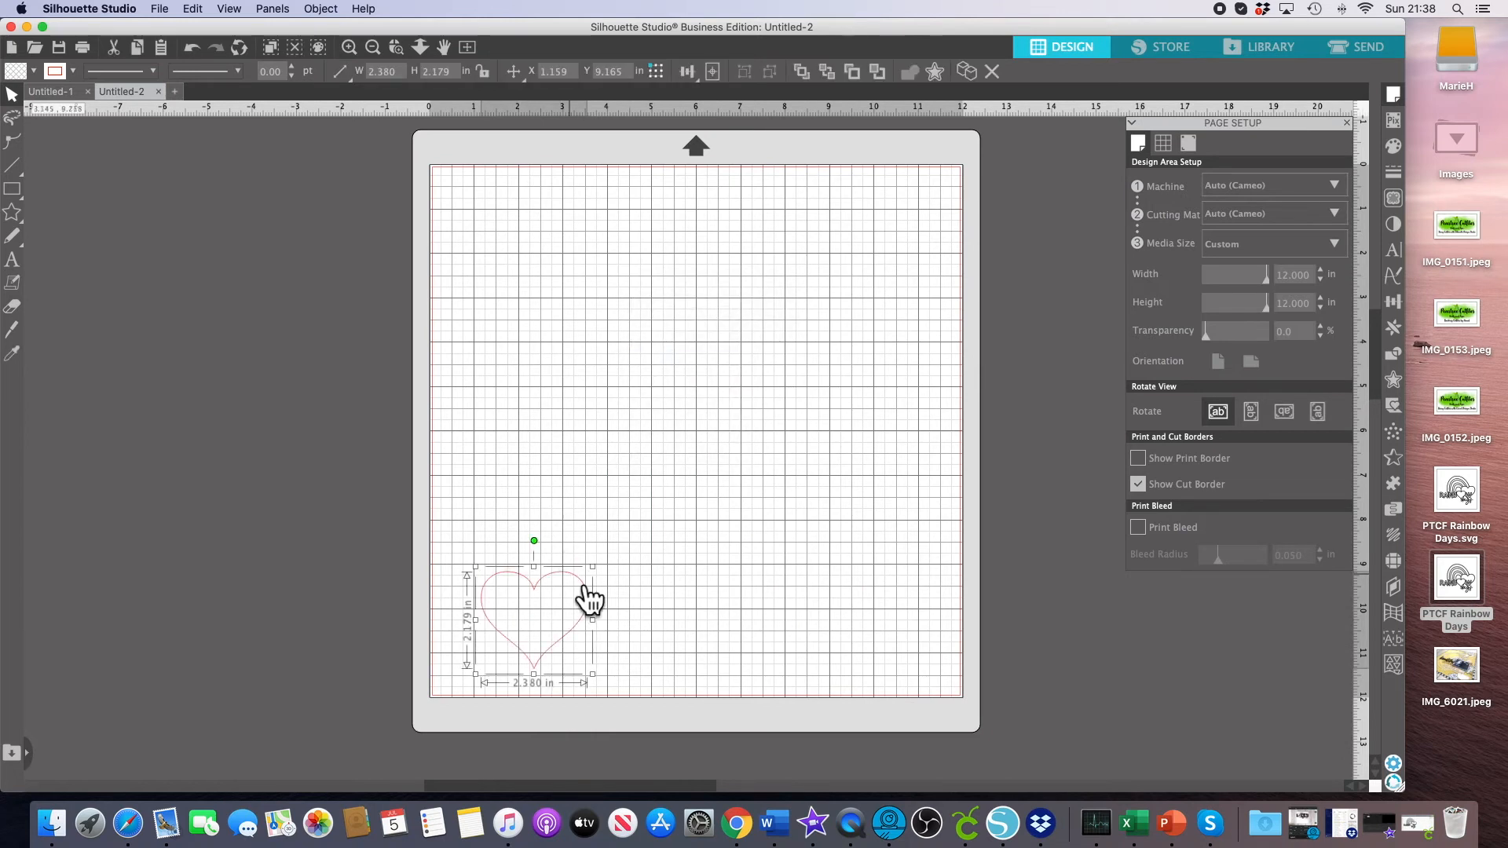
left_click_drag(667, 493, 727, 347)
left_click(814, 337)
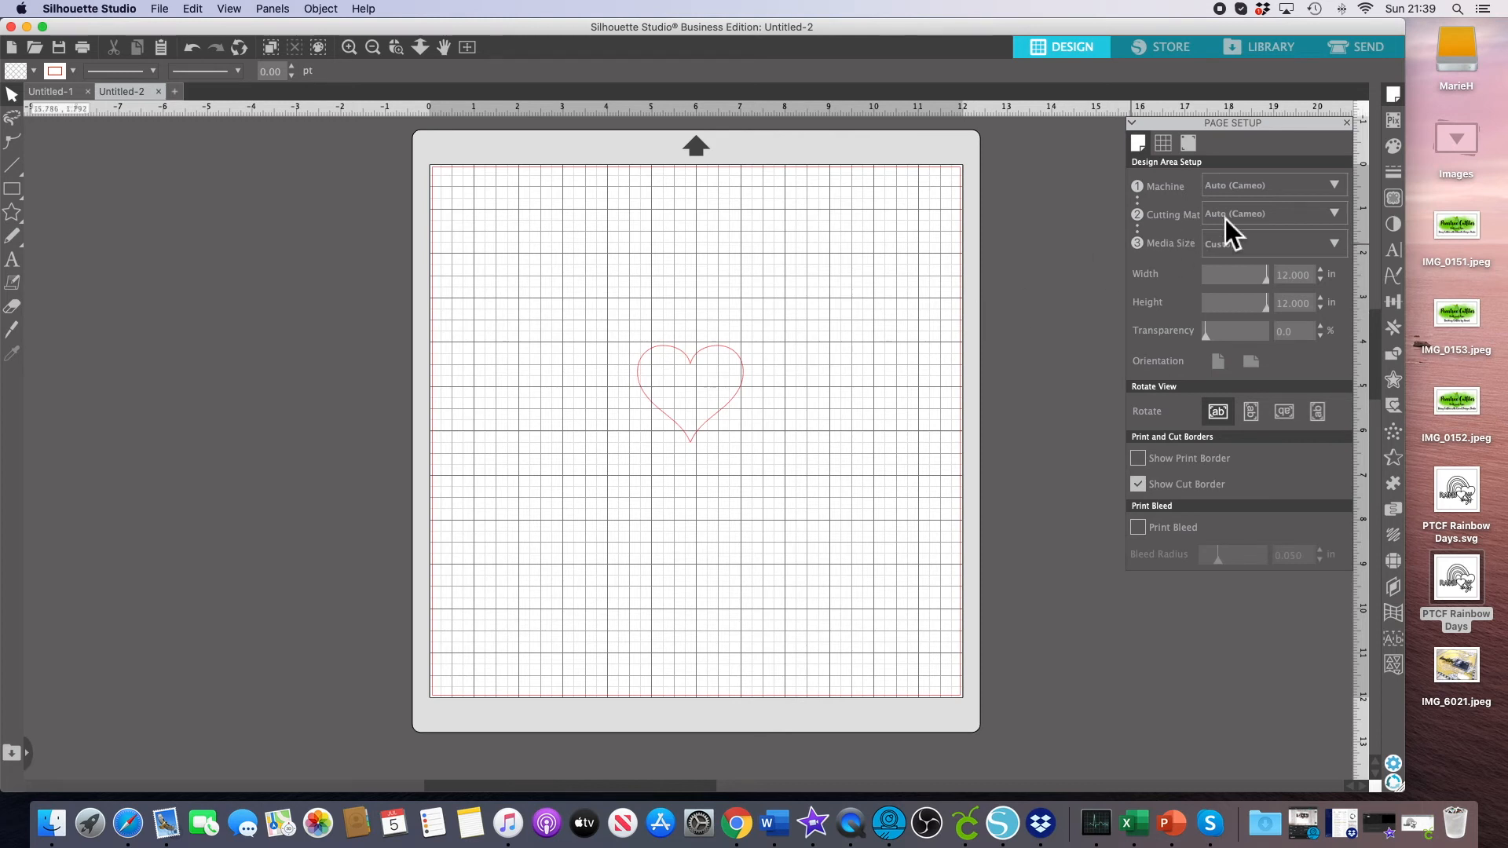
Apply an outer offset of 0.070 in to the heart with rounded corners.
left_click(1401, 388)
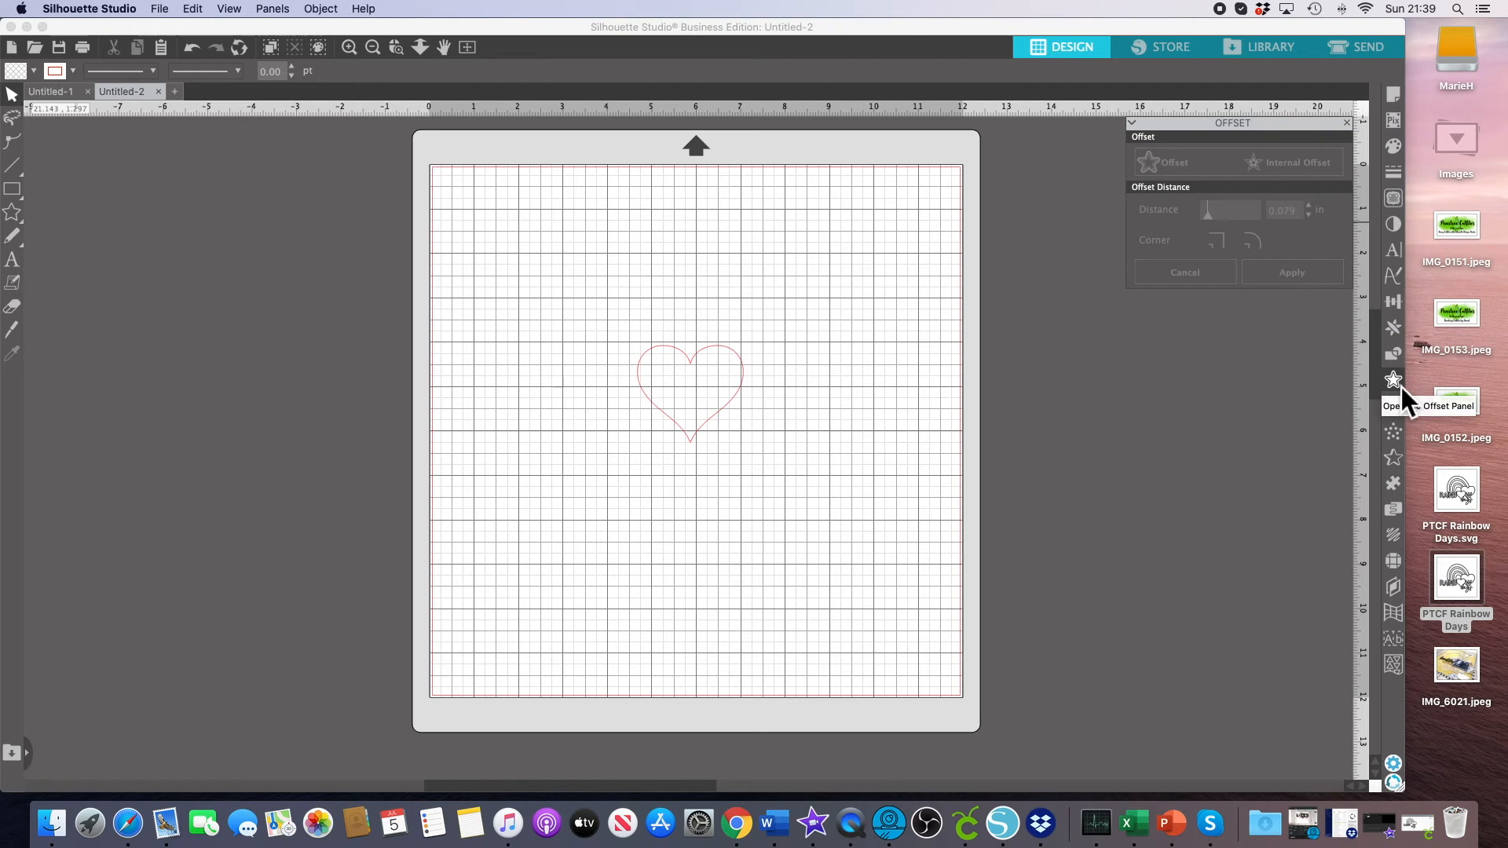
left_click(745, 367)
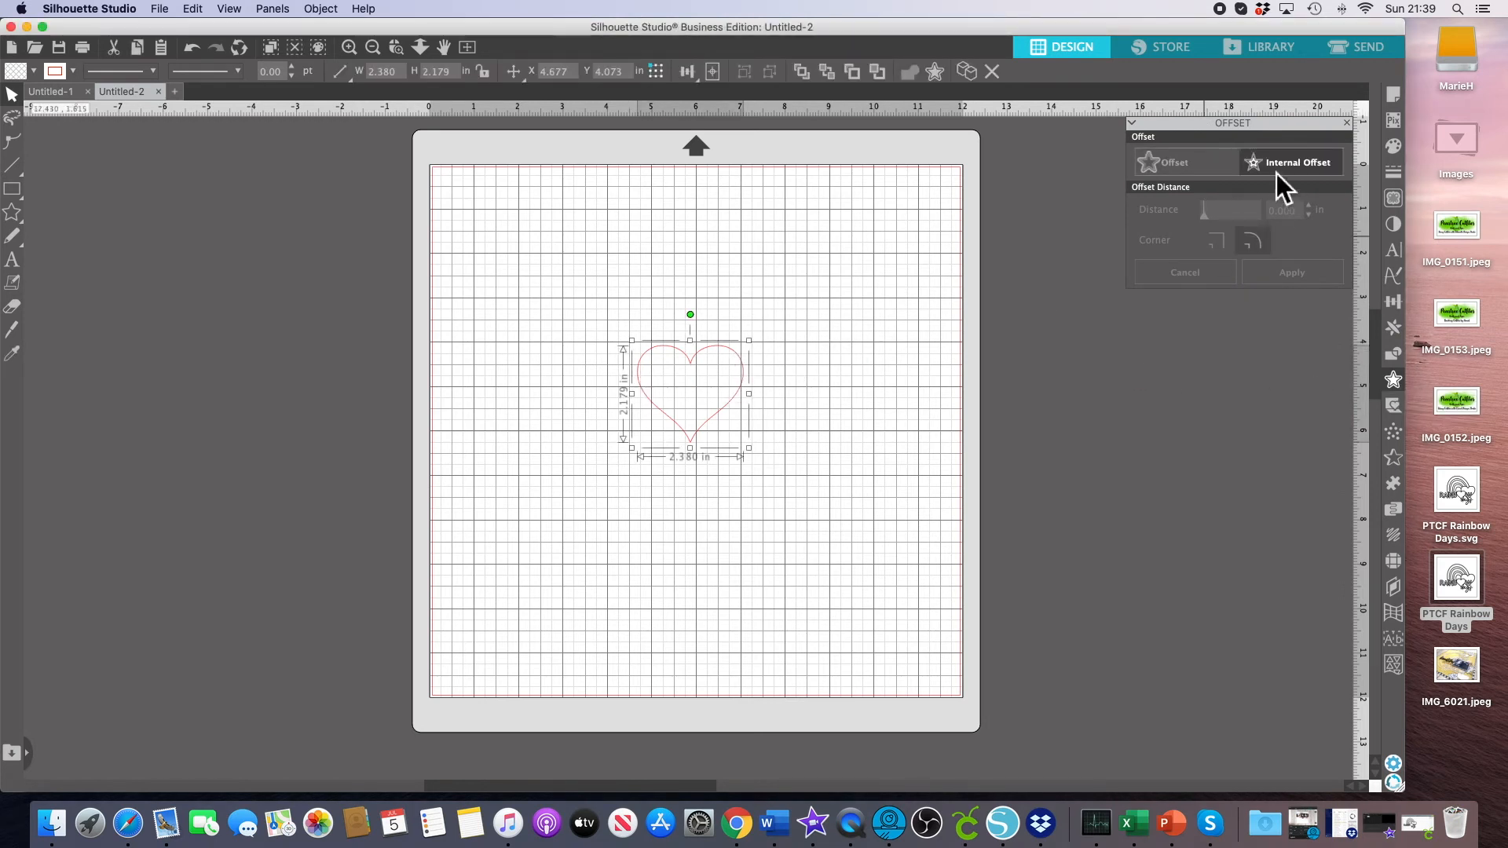
left_click(1175, 168)
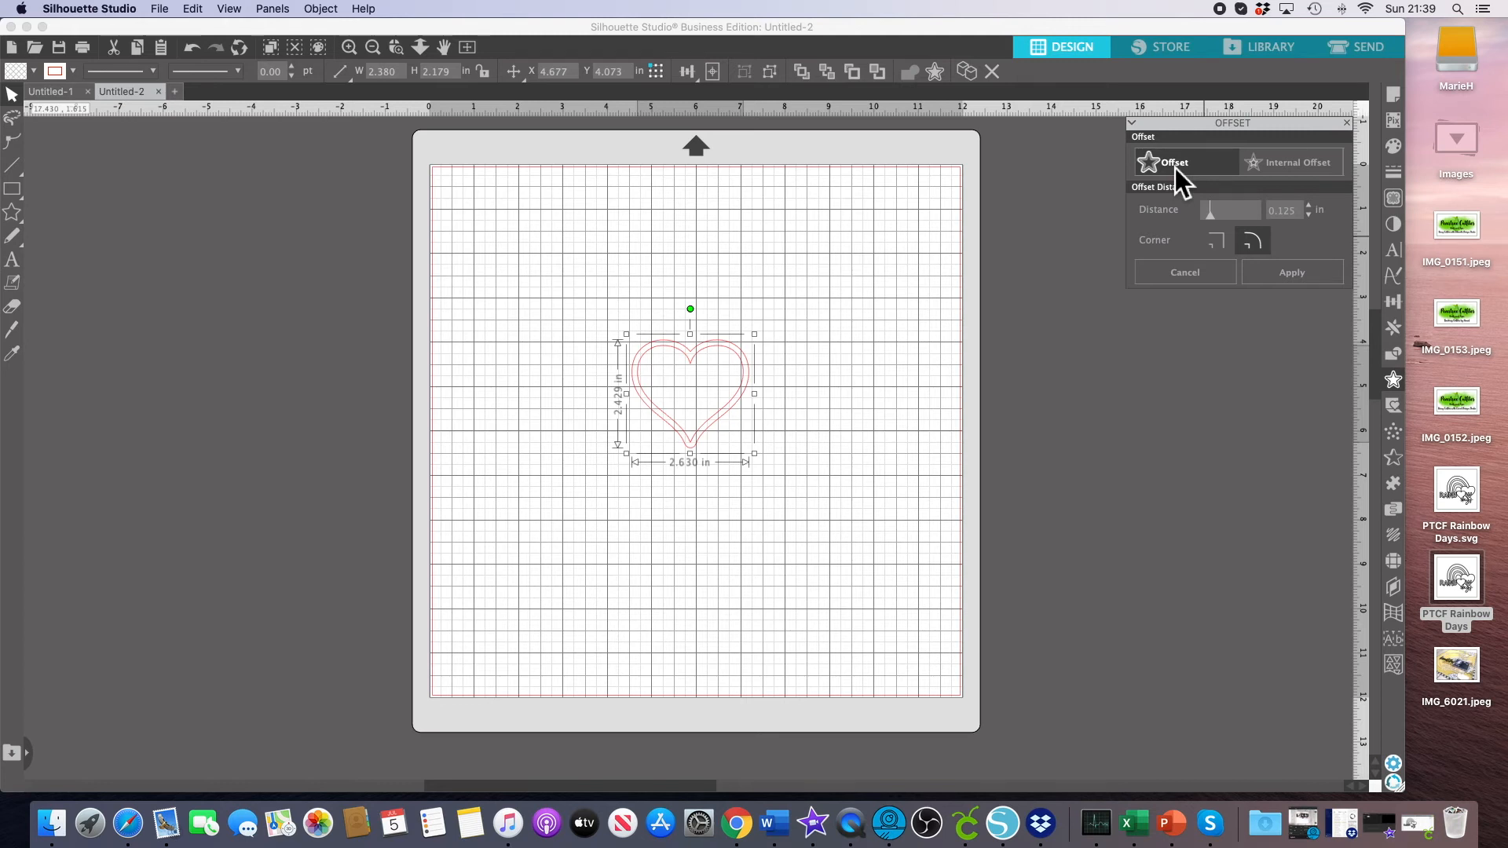
left_click(1310, 217)
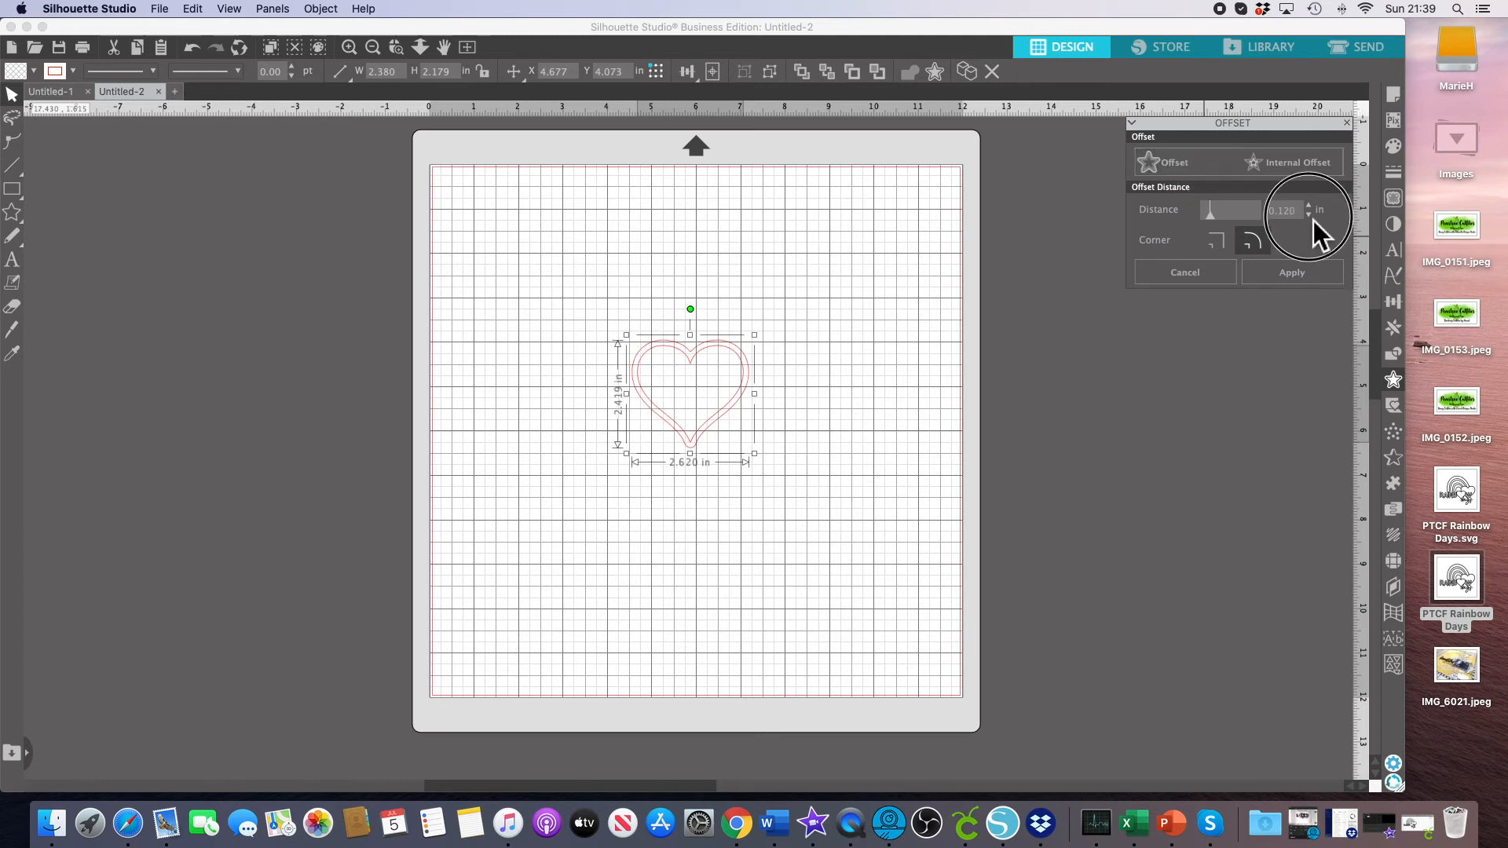
left_click(1310, 216)
left_click(1309, 217)
left_click(1310, 217)
left_click(1310, 217)
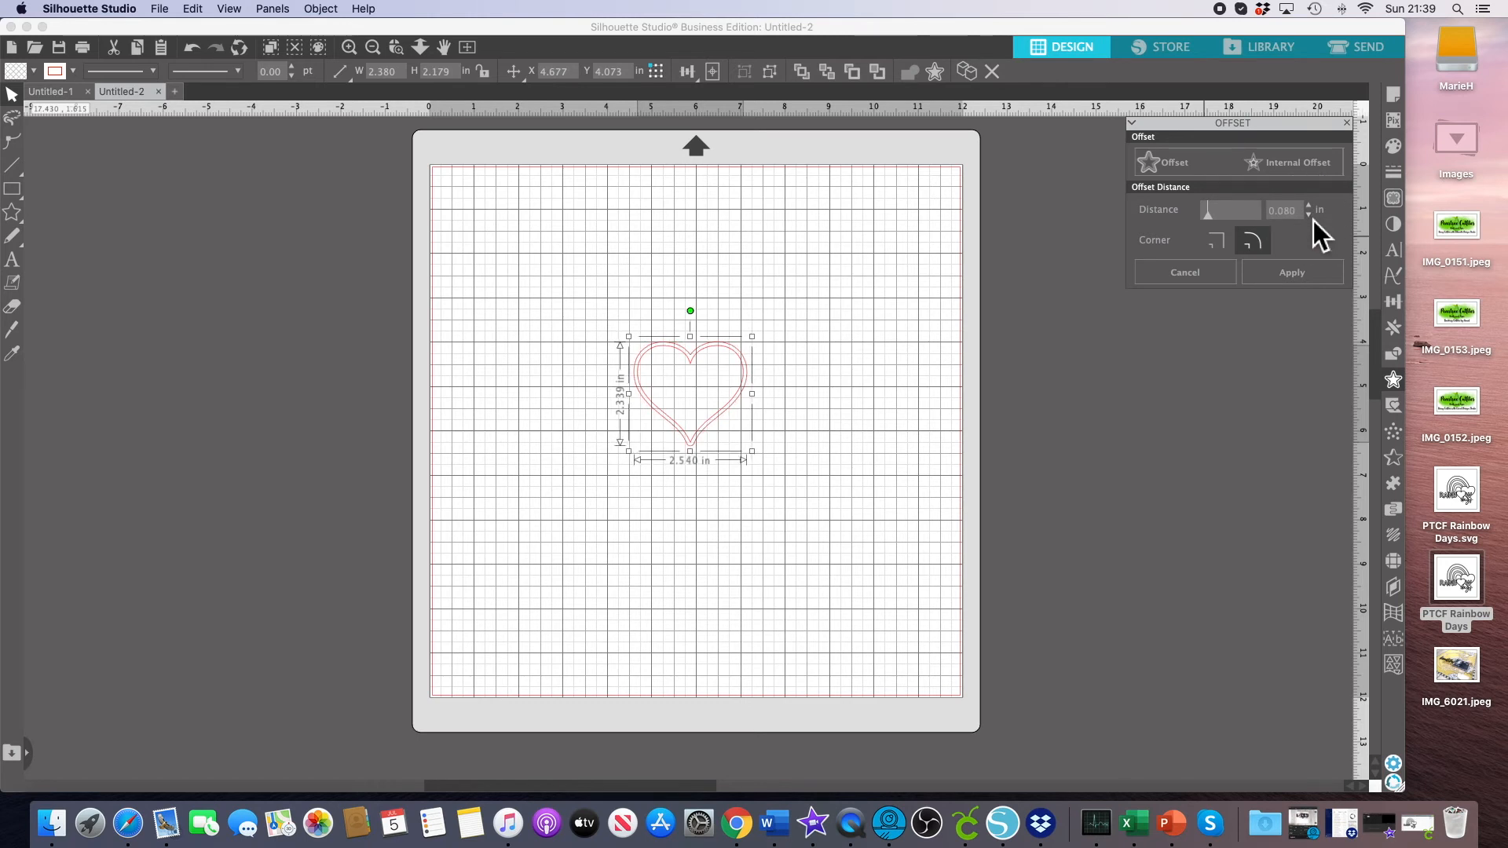
left_click(1310, 216)
left_click(1310, 216)
left_click(1310, 217)
left_click(1310, 217)
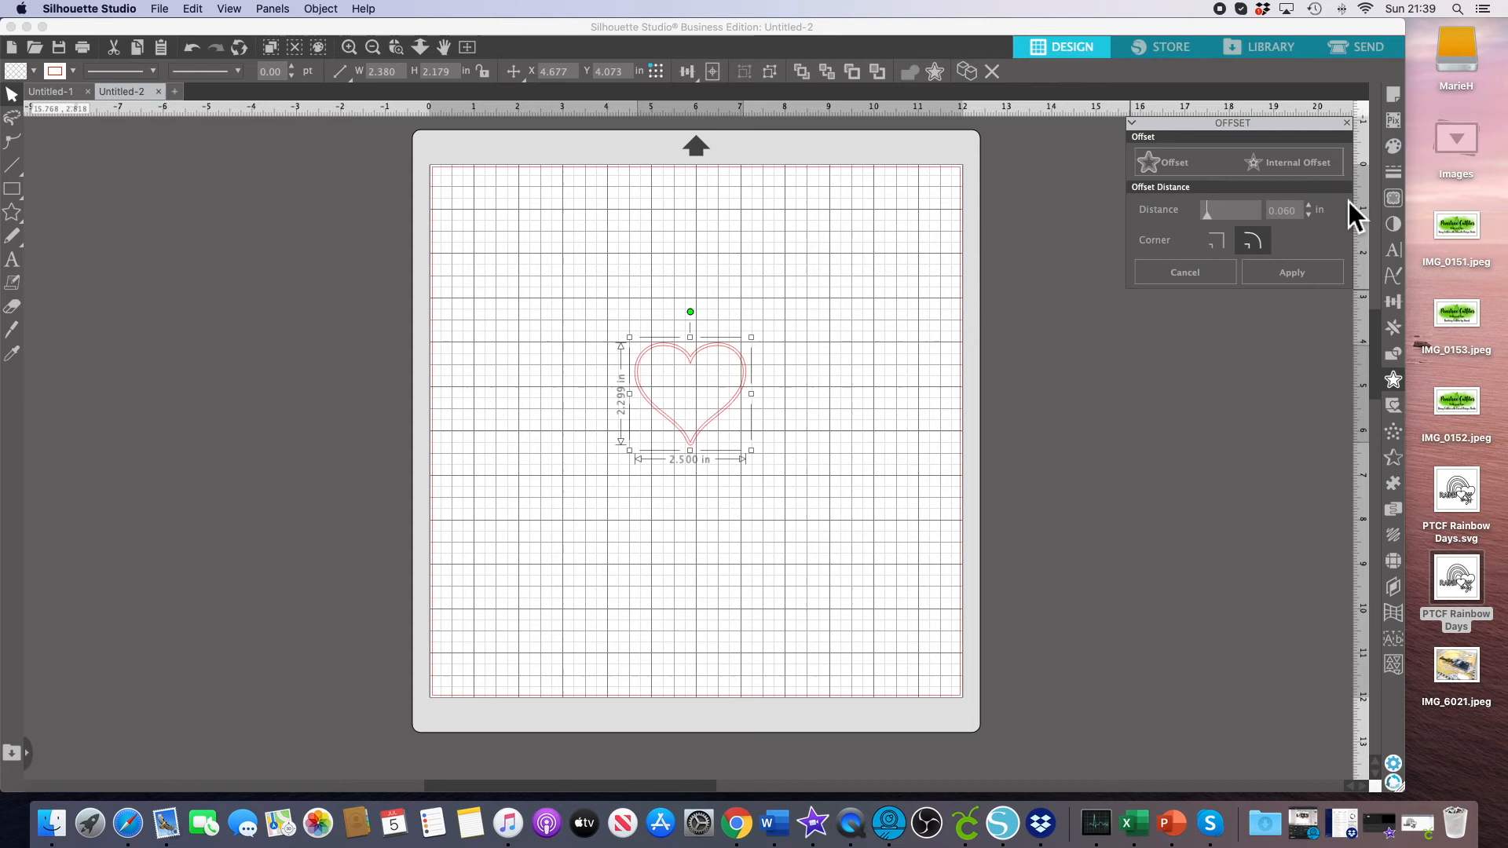
left_click(1313, 208)
left_click(1315, 209)
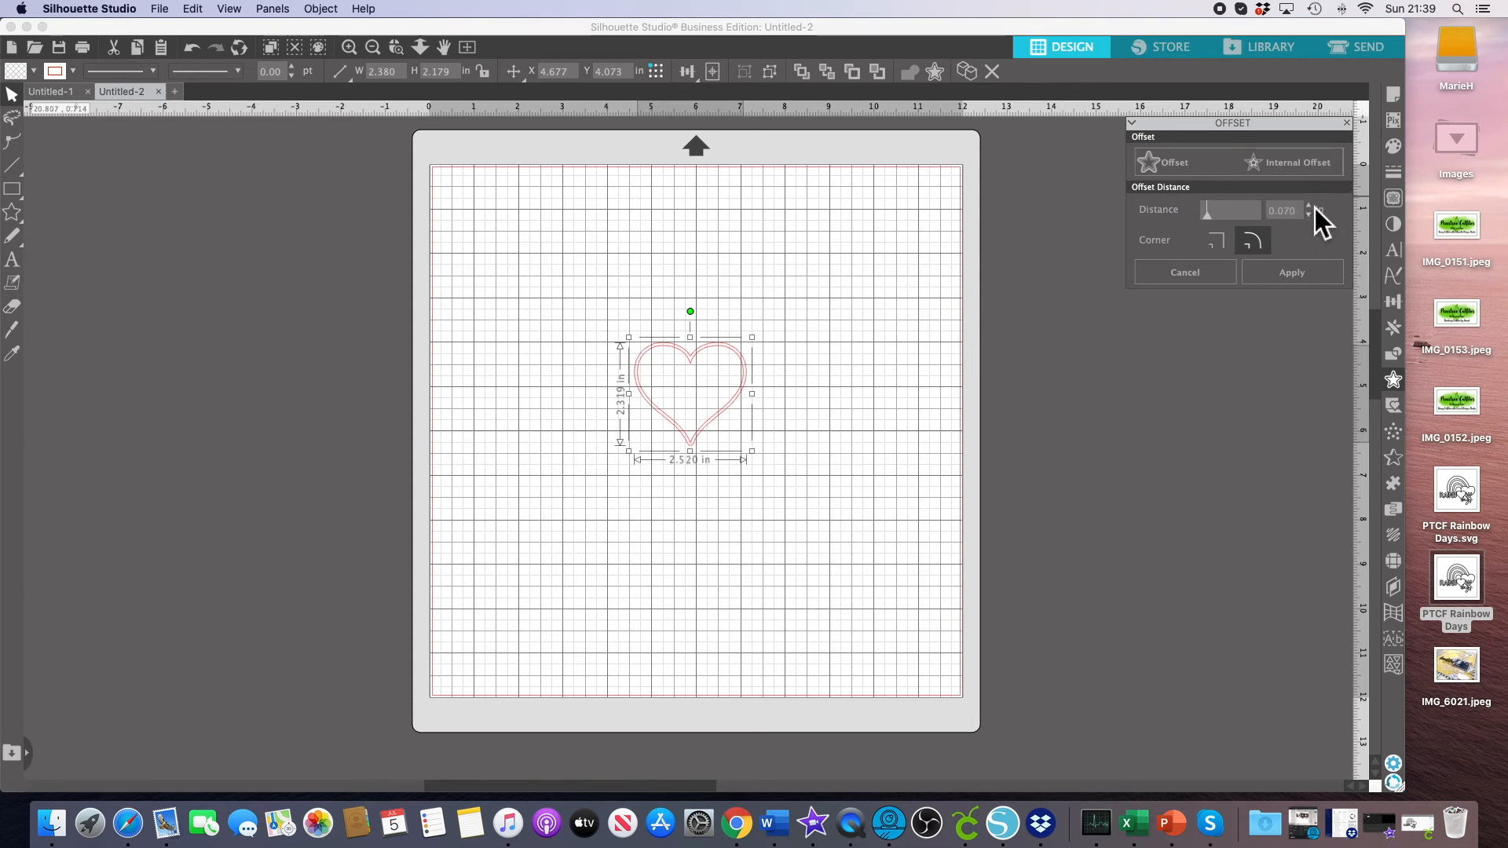
left_click(840, 379)
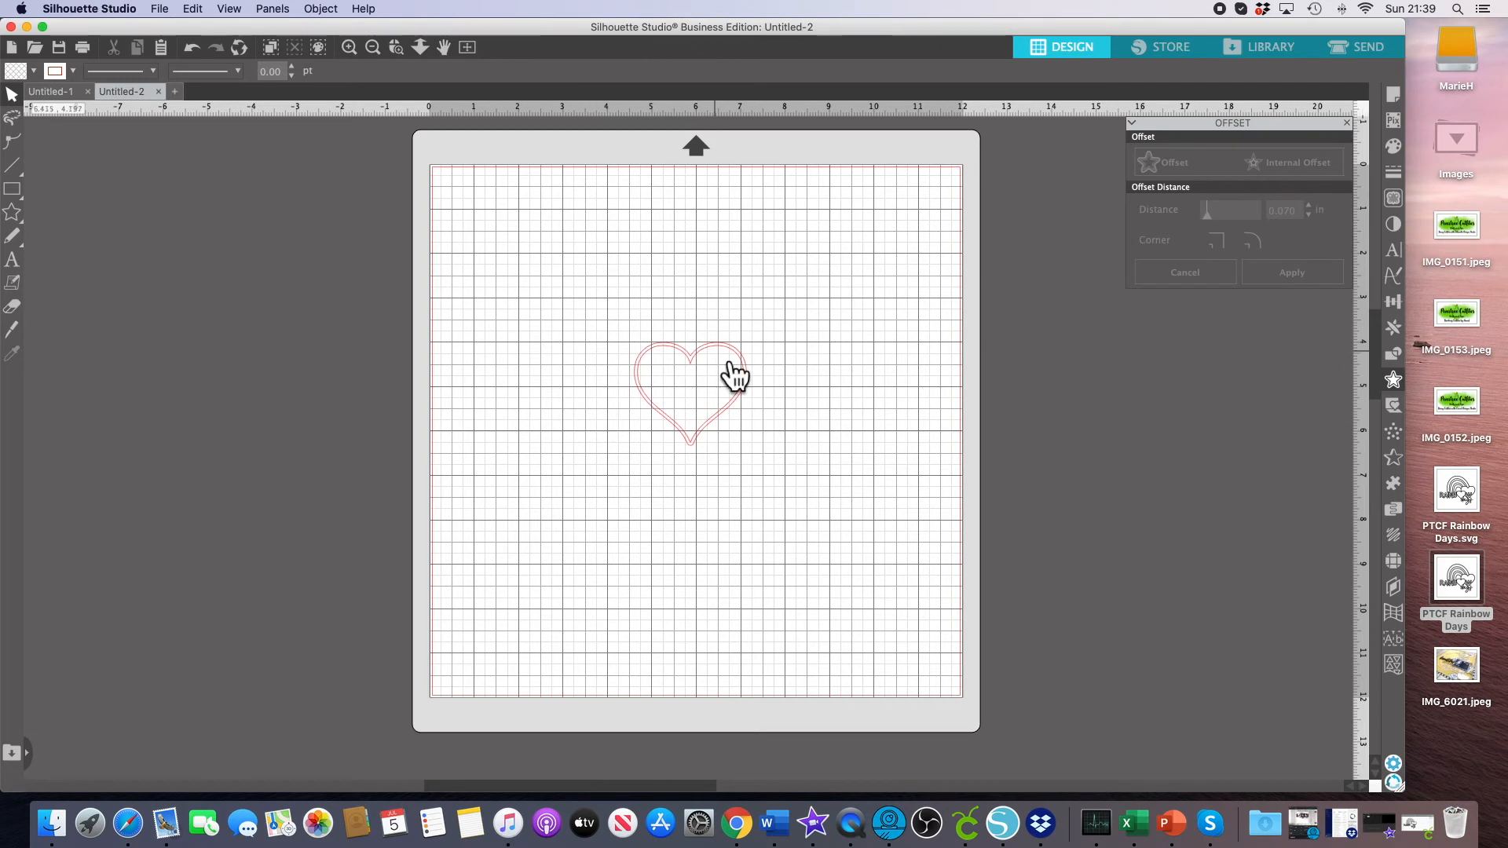
Pull the original heart out of its offset, delete it, and move the offset heart to the mat's upper left corner.
left_click_drag(731, 367, 851, 370)
left_click(734, 377)
left_click(871, 385)
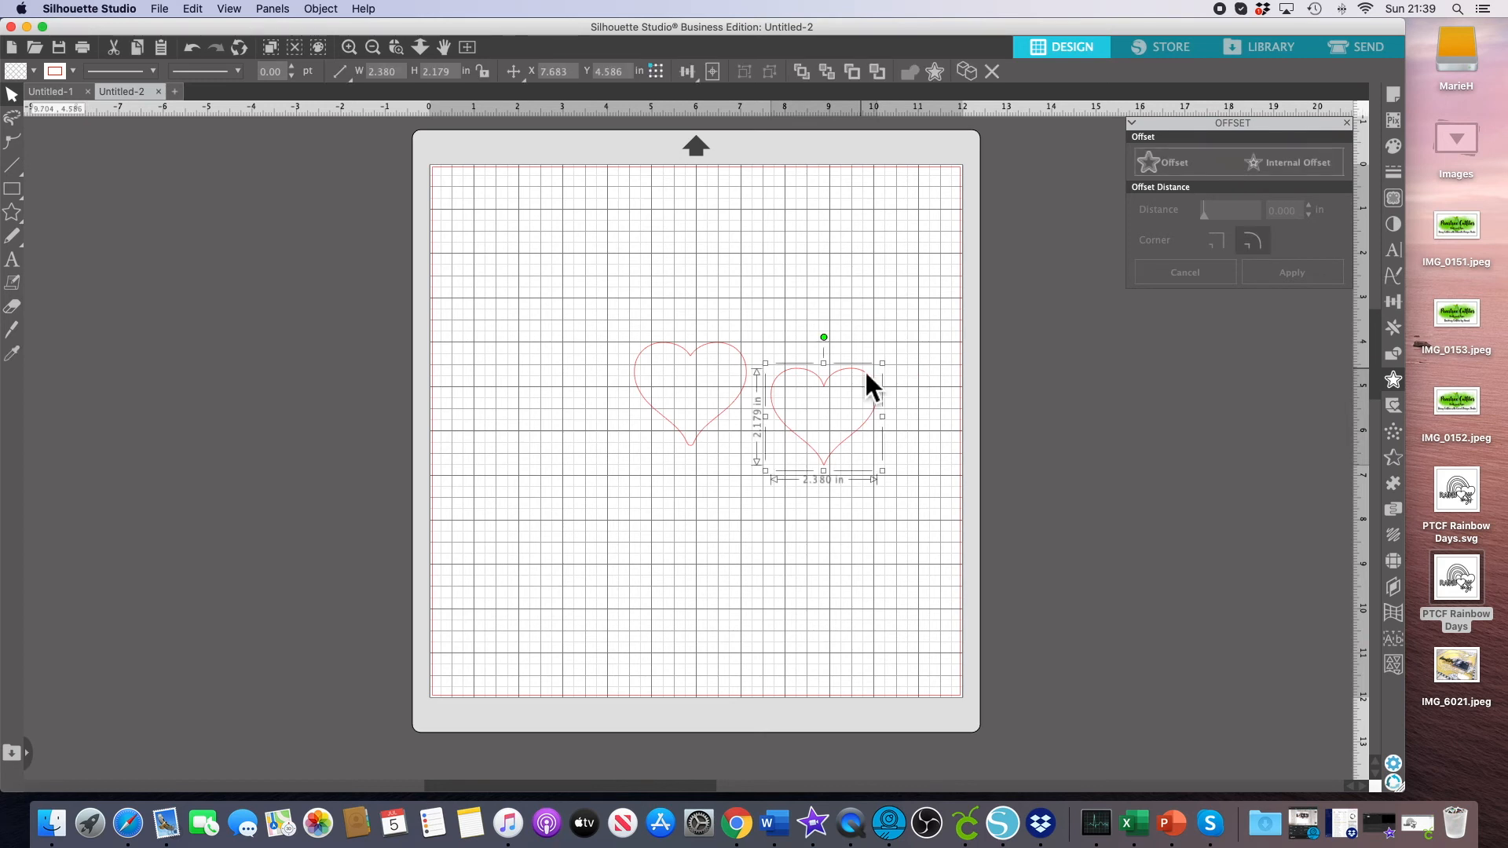
key("Delete")
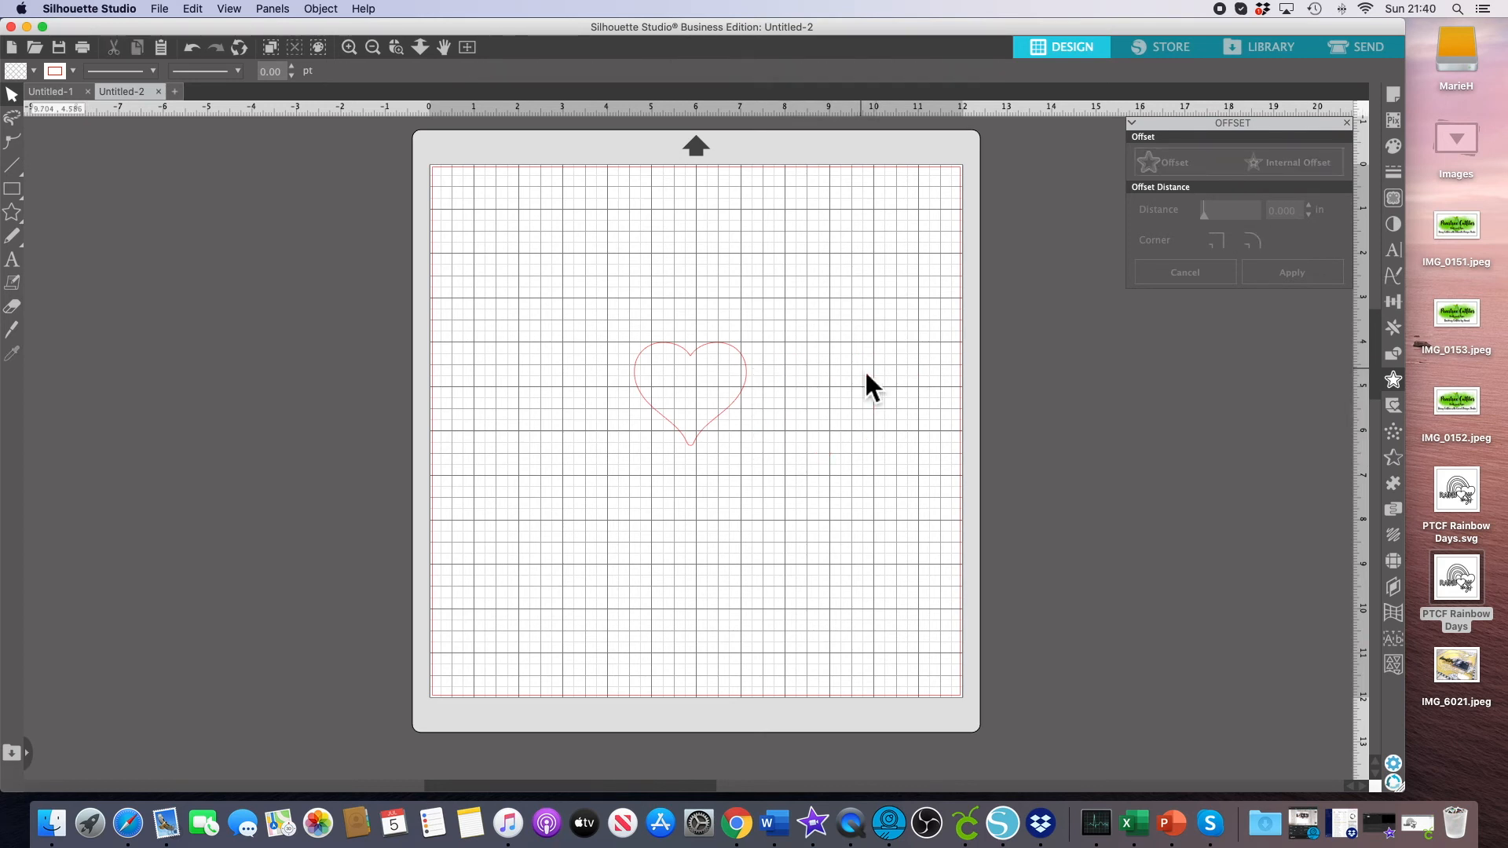
left_click_drag(752, 407, 573, 242)
left_click(654, 240)
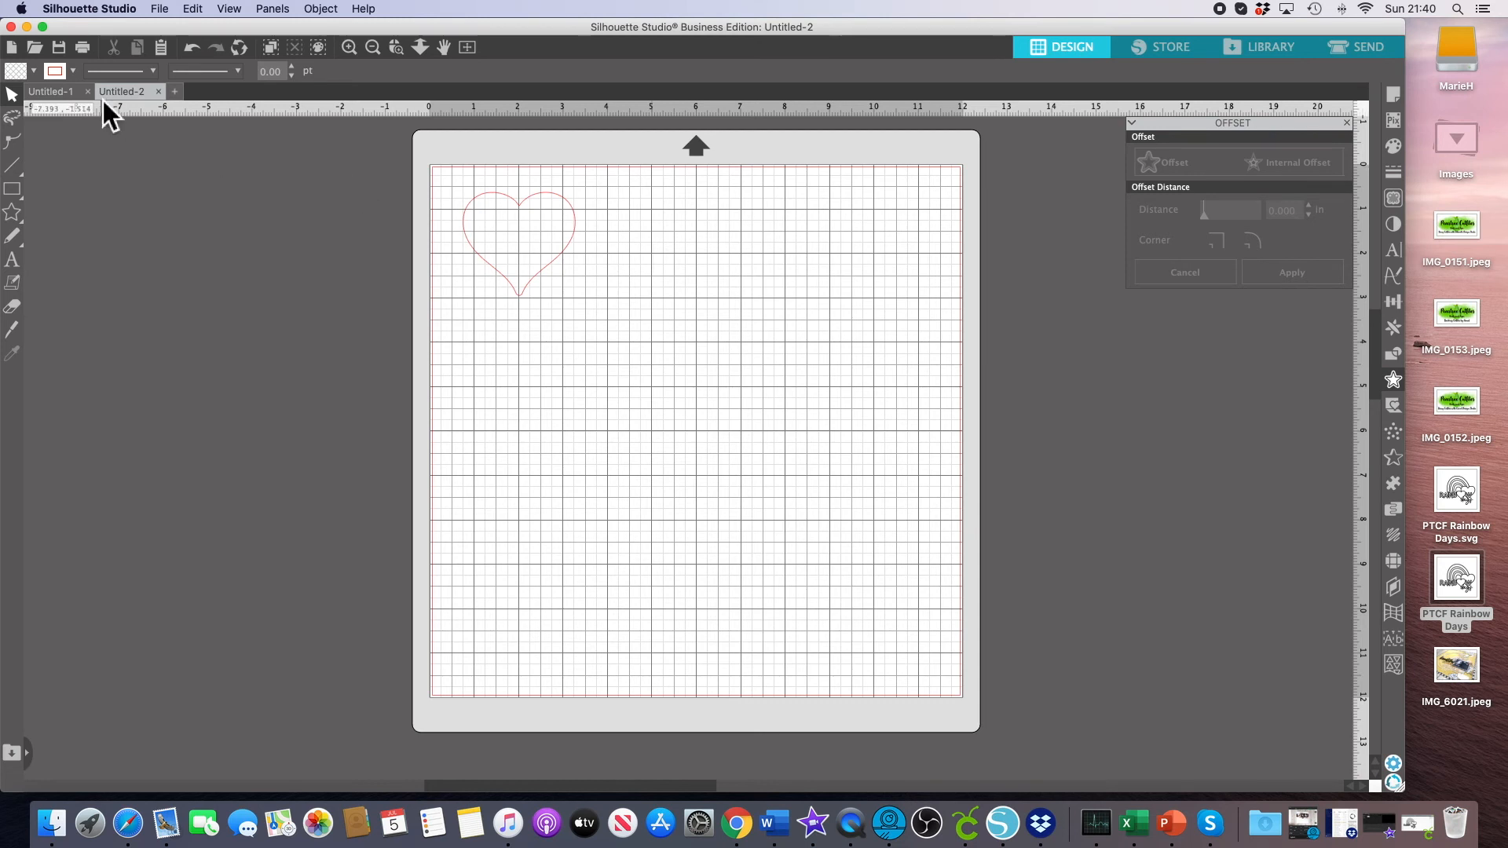
In Untitled-1, pull the outer rainbow arc away from the design and copy it.
left_click(55, 99)
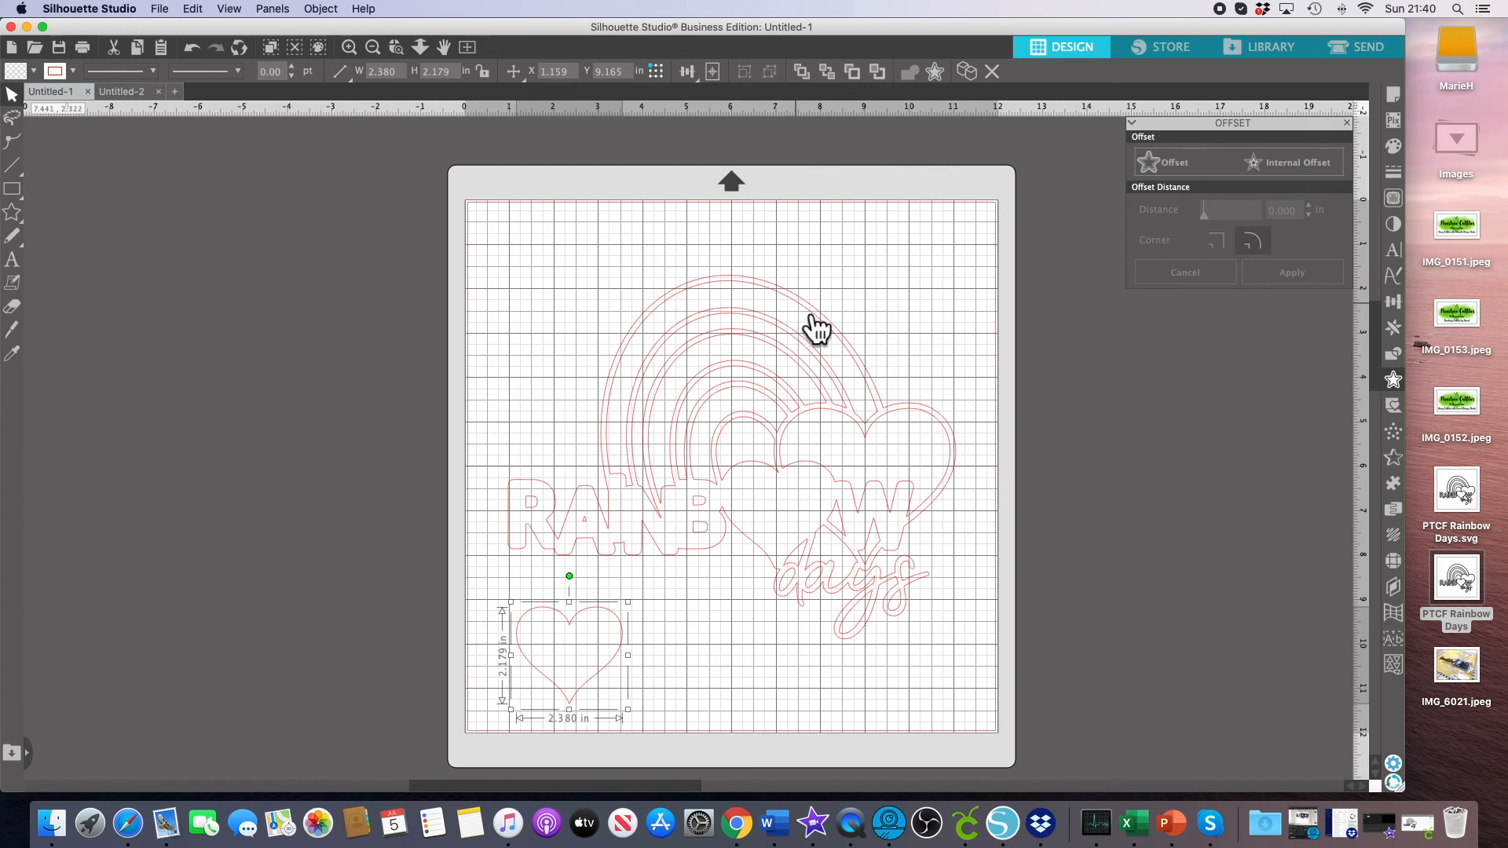
left_click_drag(794, 289, 700, 266)
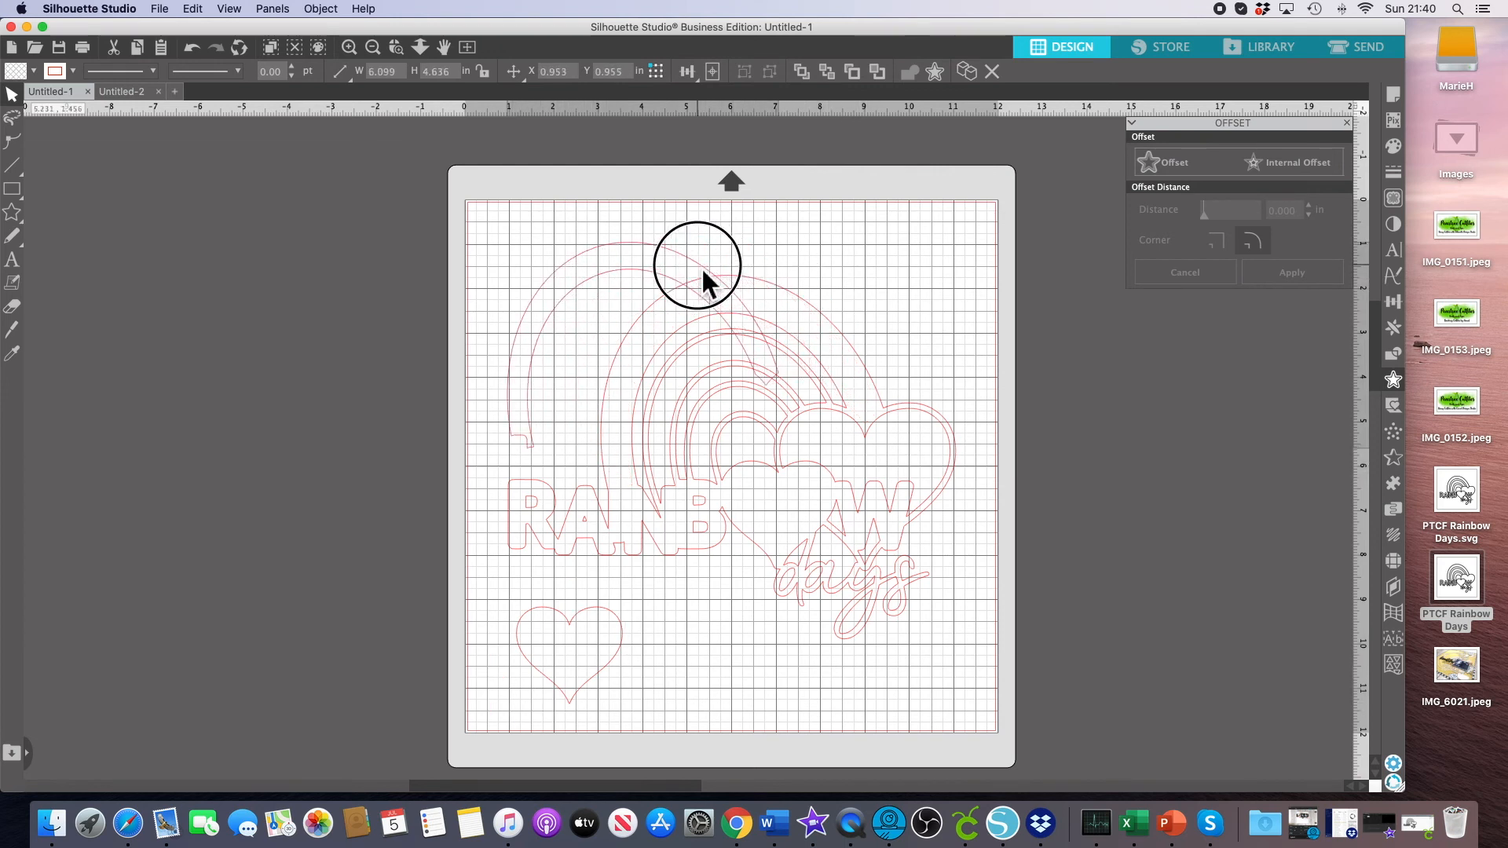
left_click(707, 273)
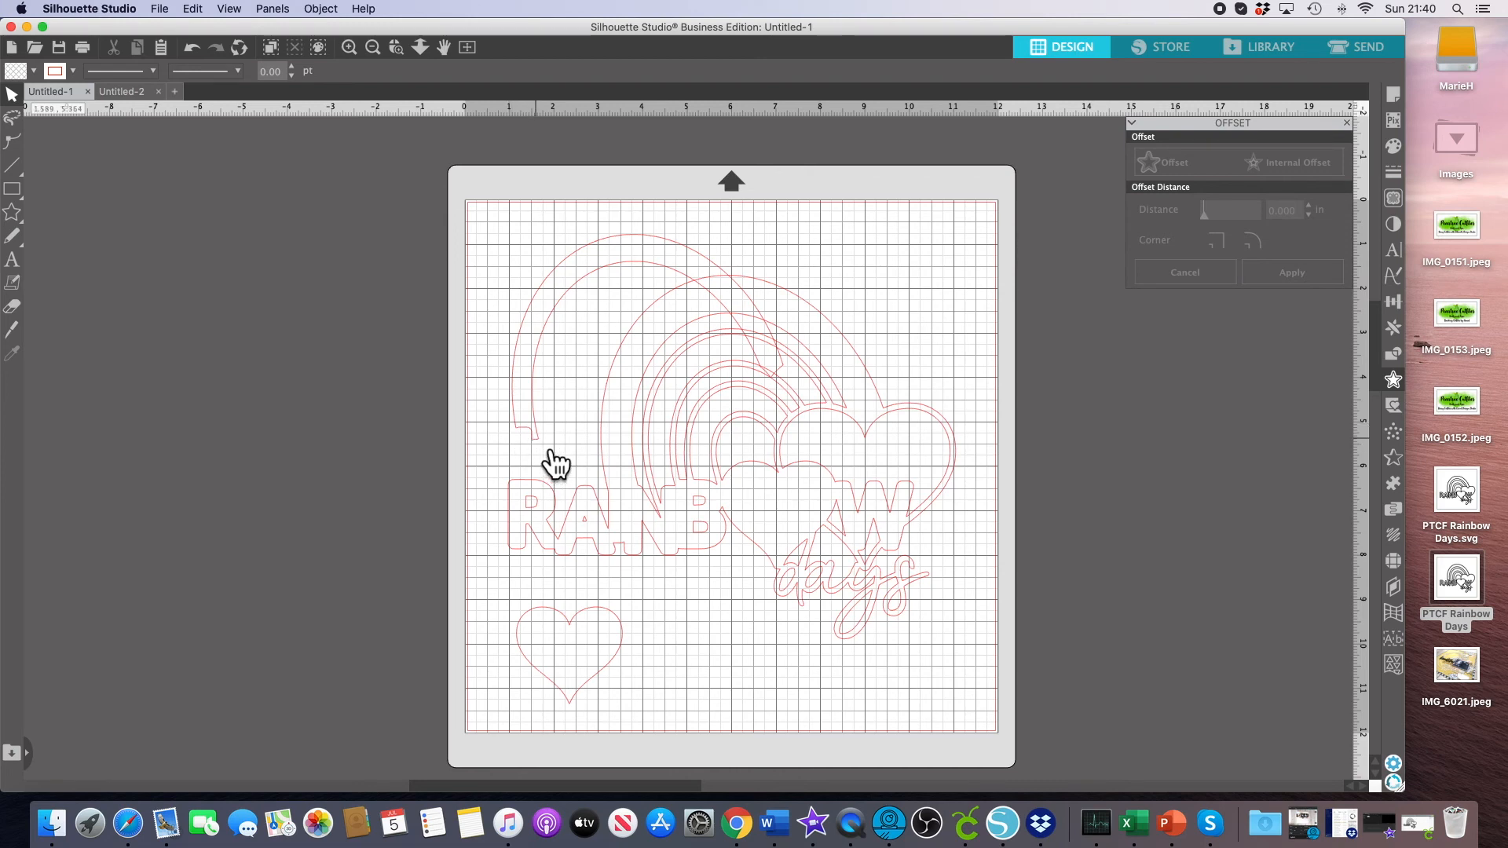
left_click(639, 276)
right_click(628, 263)
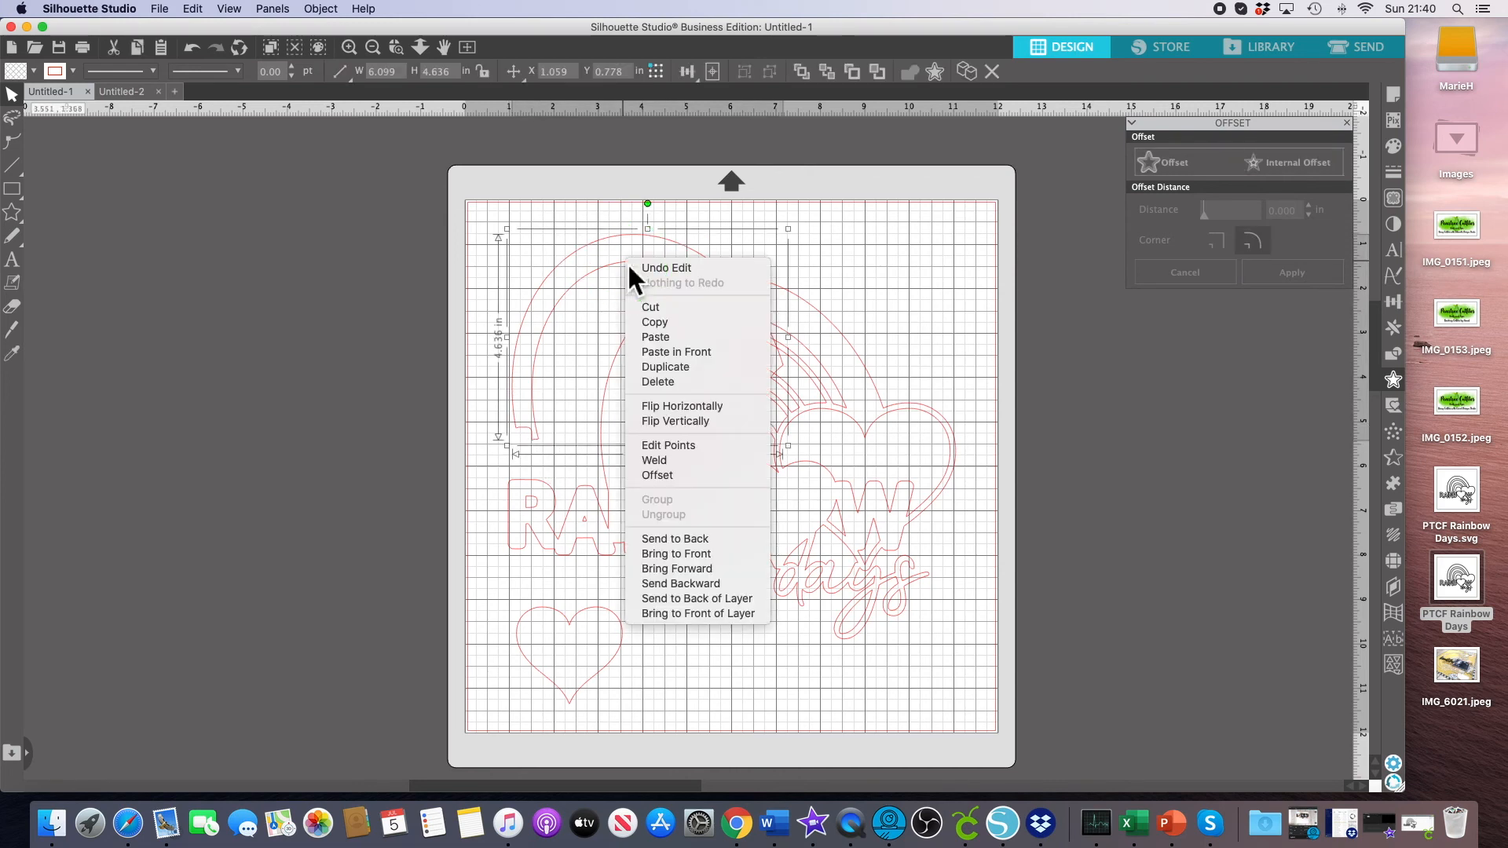
left_click(686, 323)
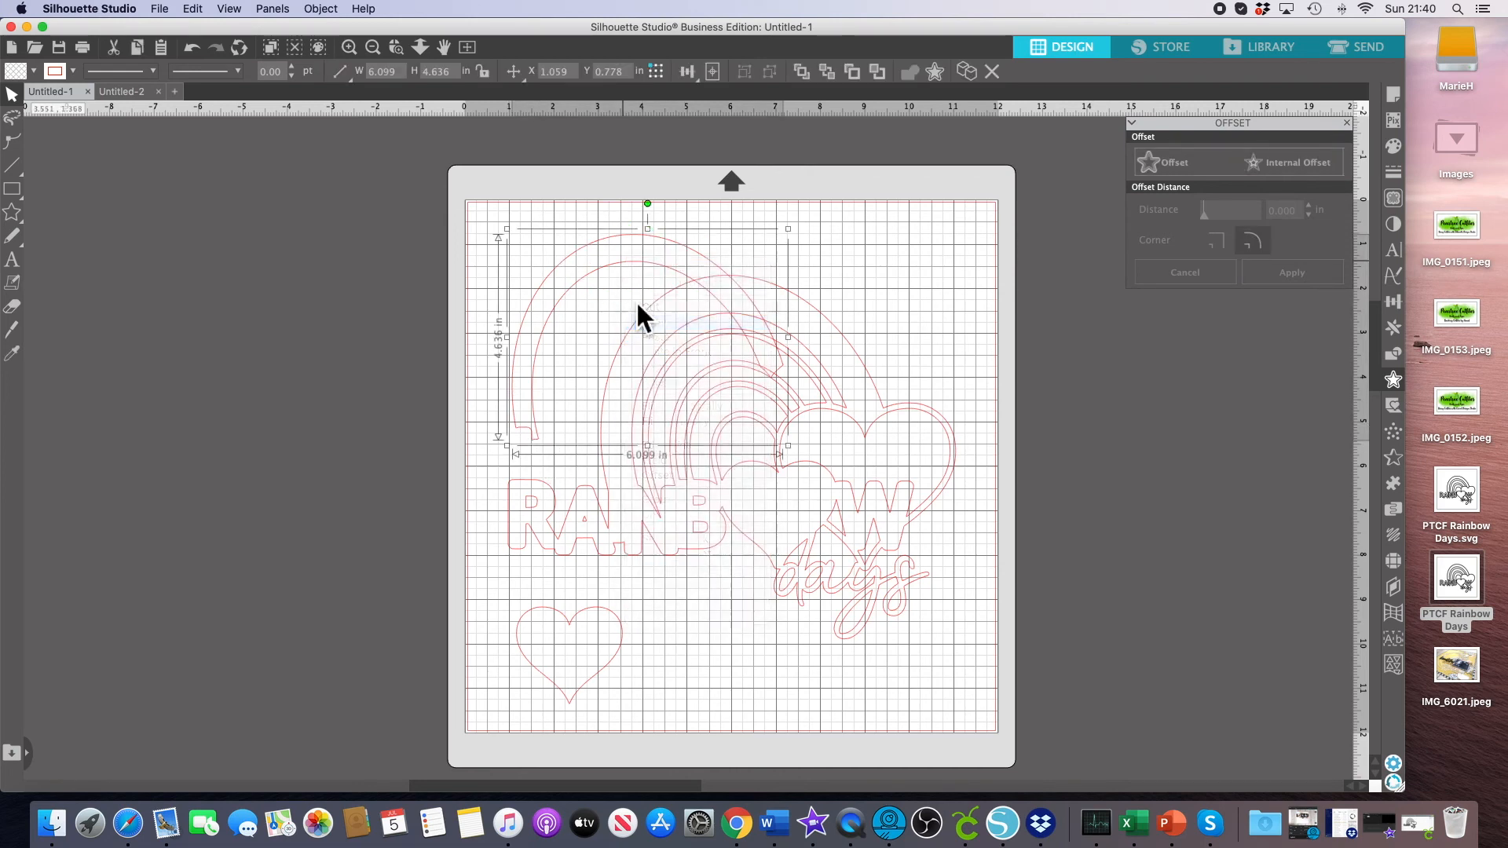
Paste the outer rainbow arc into the Untitled-2 document and place it beside the heart.
left_click(140, 95)
right_click(711, 334)
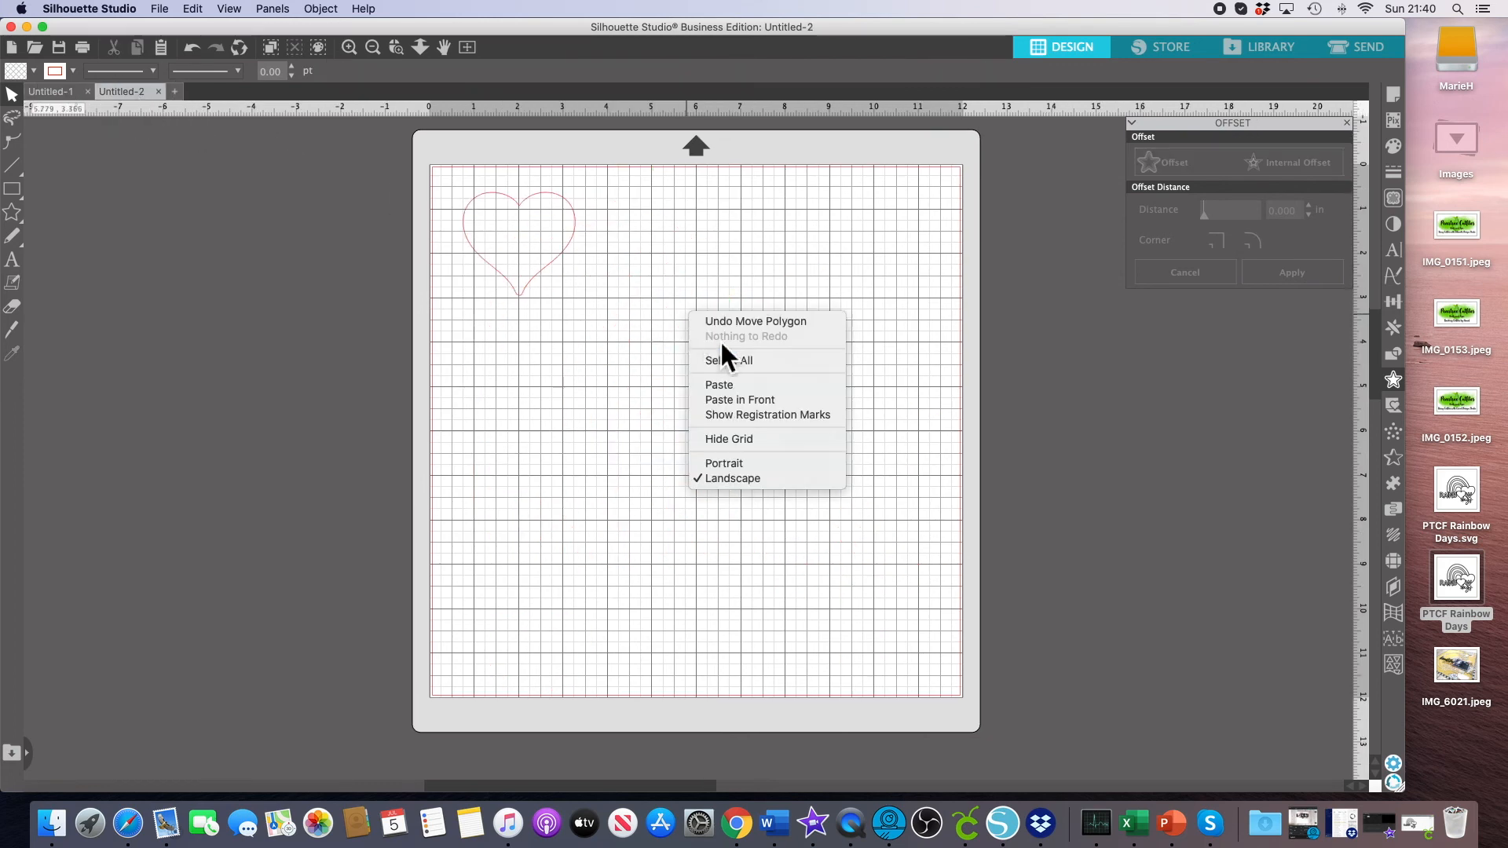
left_click(746, 388)
left_click_drag(774, 327, 870, 368)
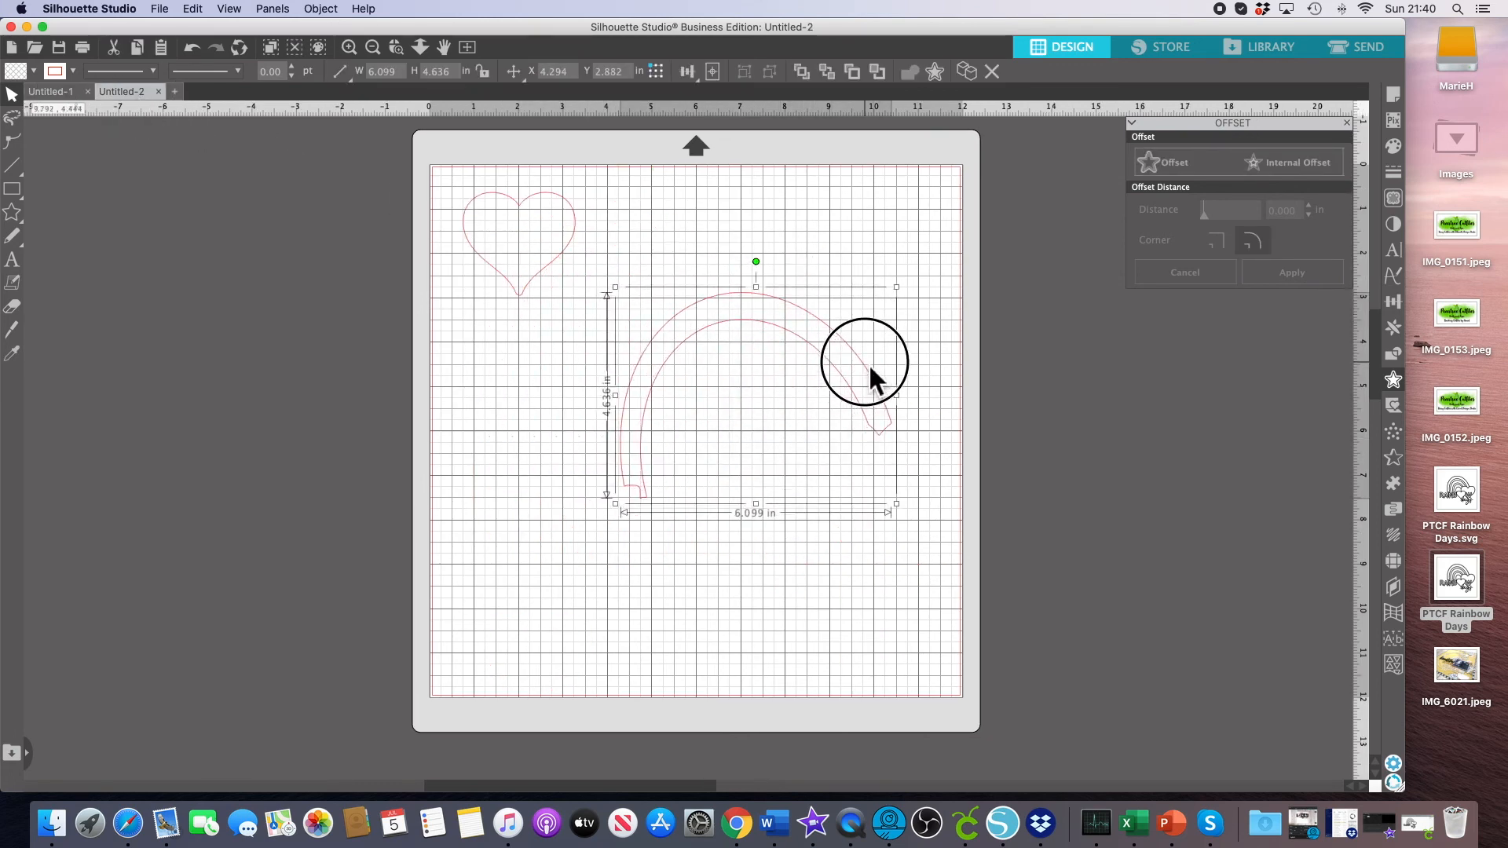
Apply an outer offset of 0.070 in to the rainbow arc.
left_click(1190, 168)
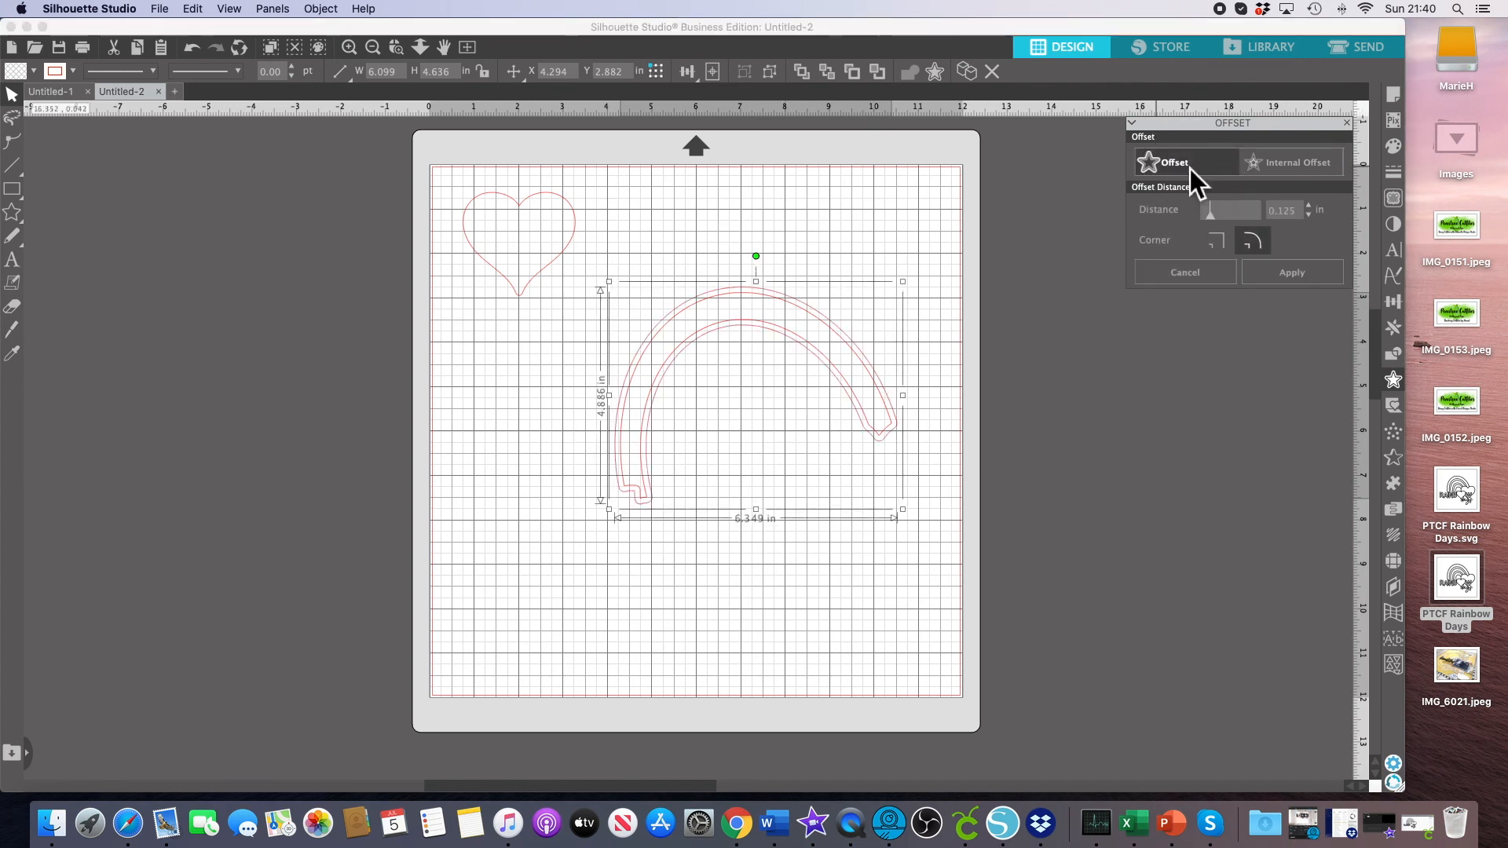
left_click_drag(1301, 212, 1225, 213)
left_click(1301, 211)
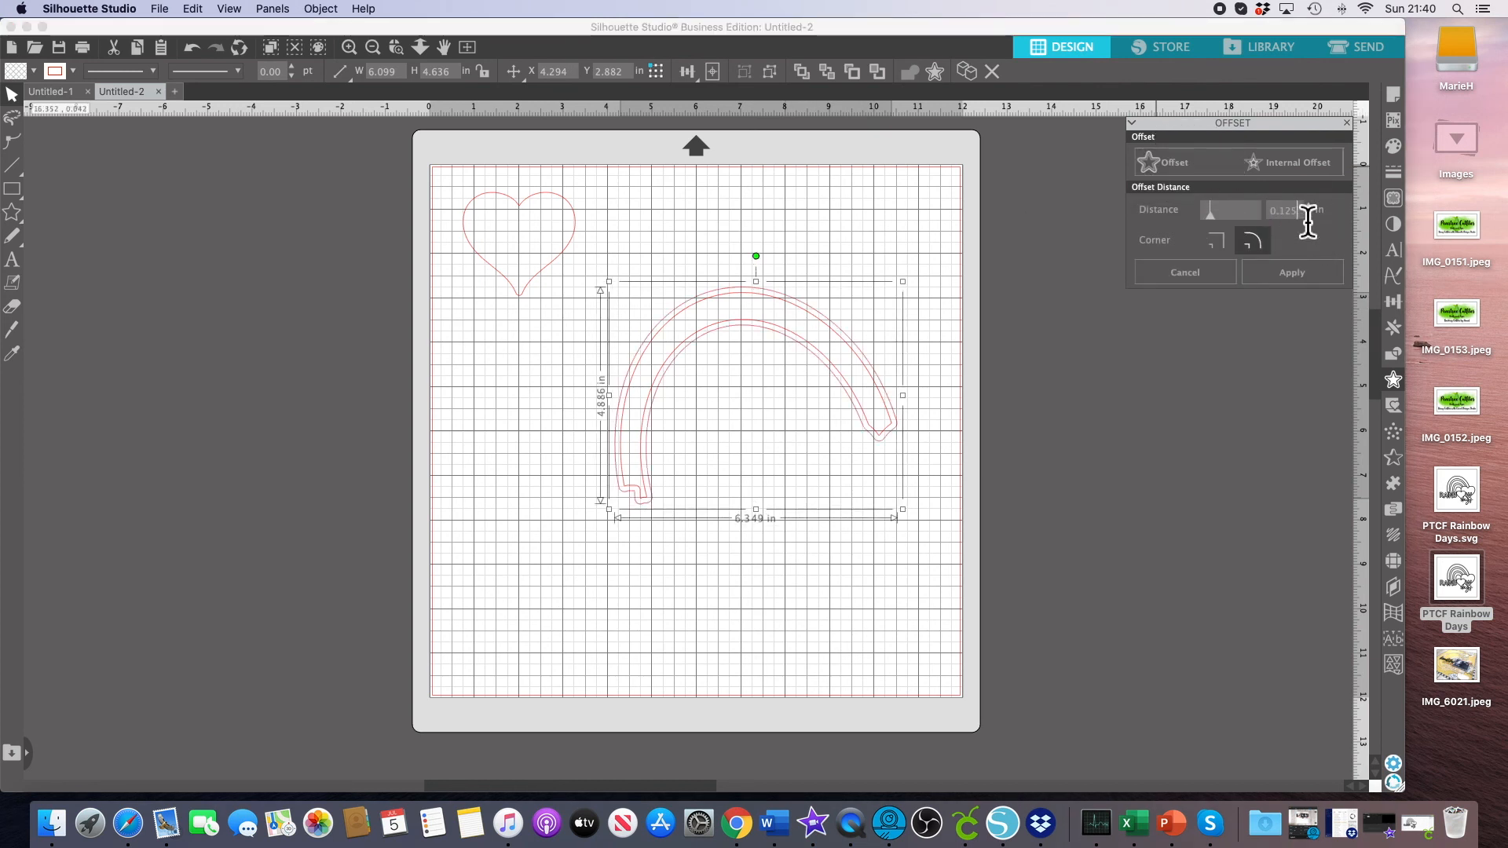
left_click(1309, 215)
left_click(1309, 215)
left_click(1309, 216)
left_click(1309, 215)
left_click(1309, 215)
left_click(1309, 215)
left_click(1309, 215)
left_click(1309, 216)
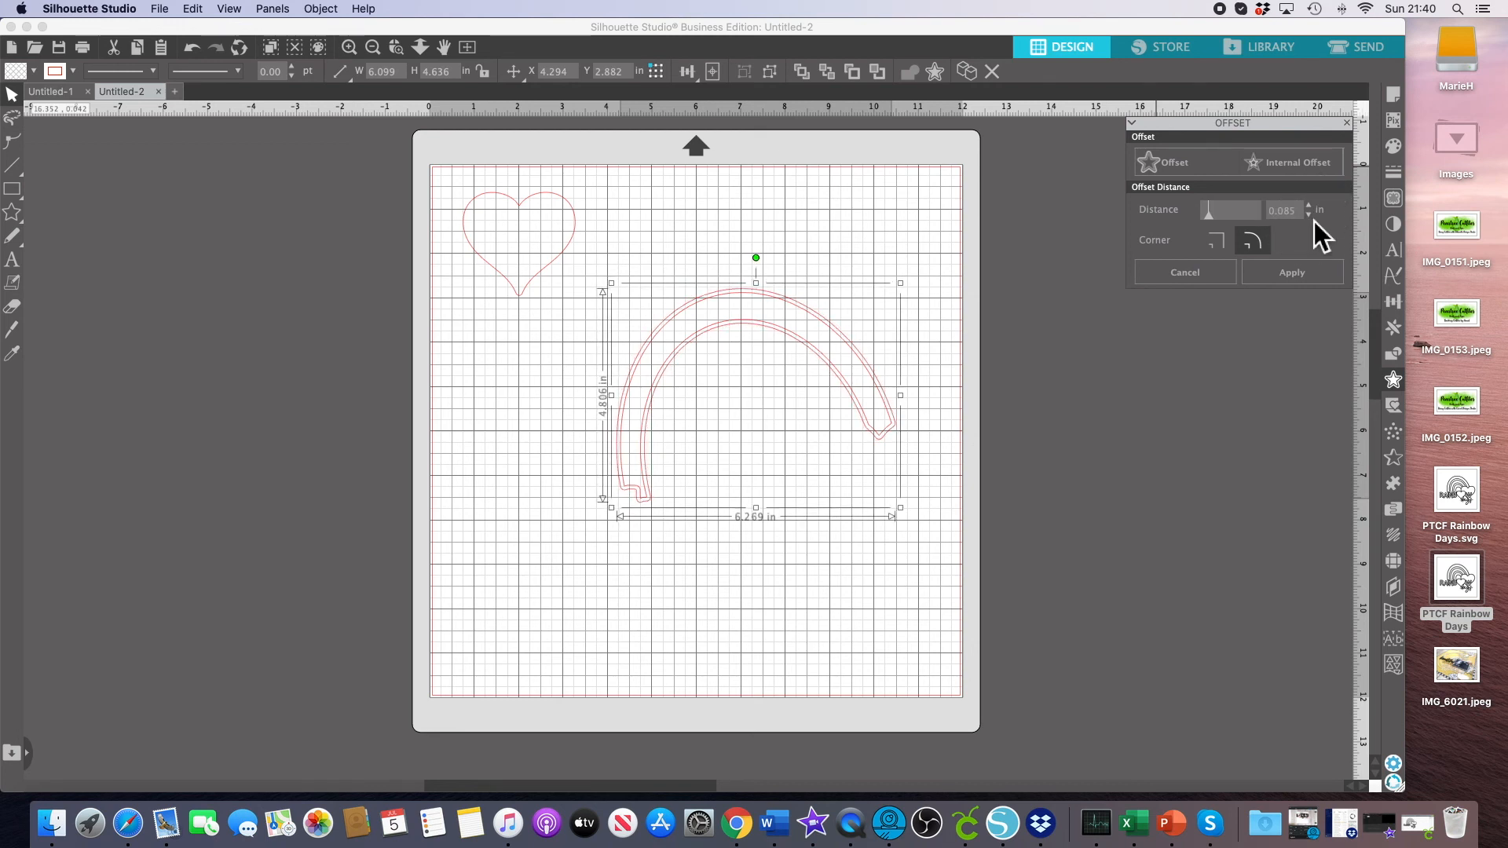
left_click(1309, 216)
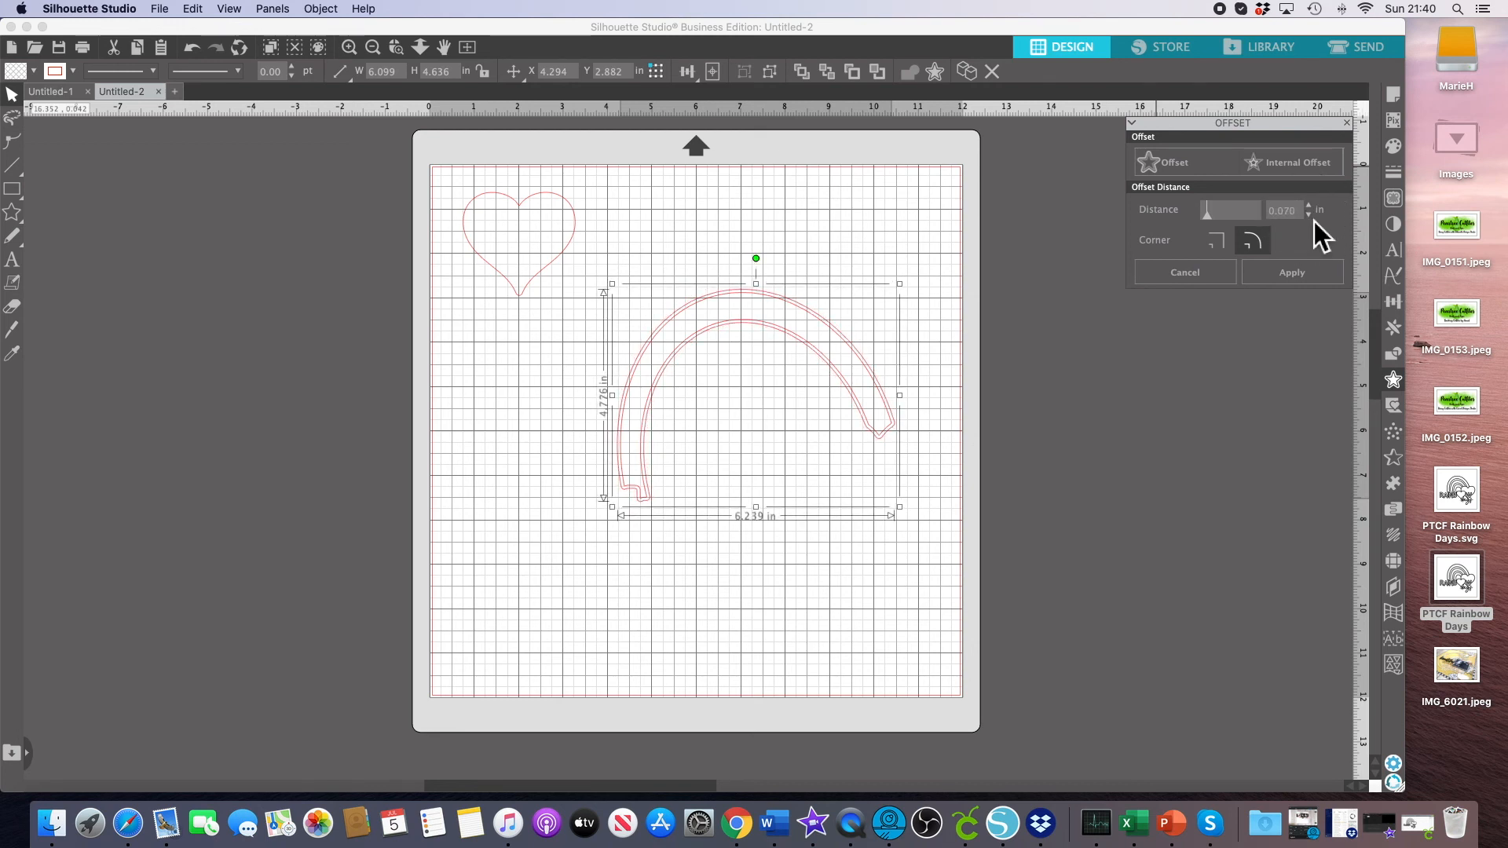
left_click(794, 309)
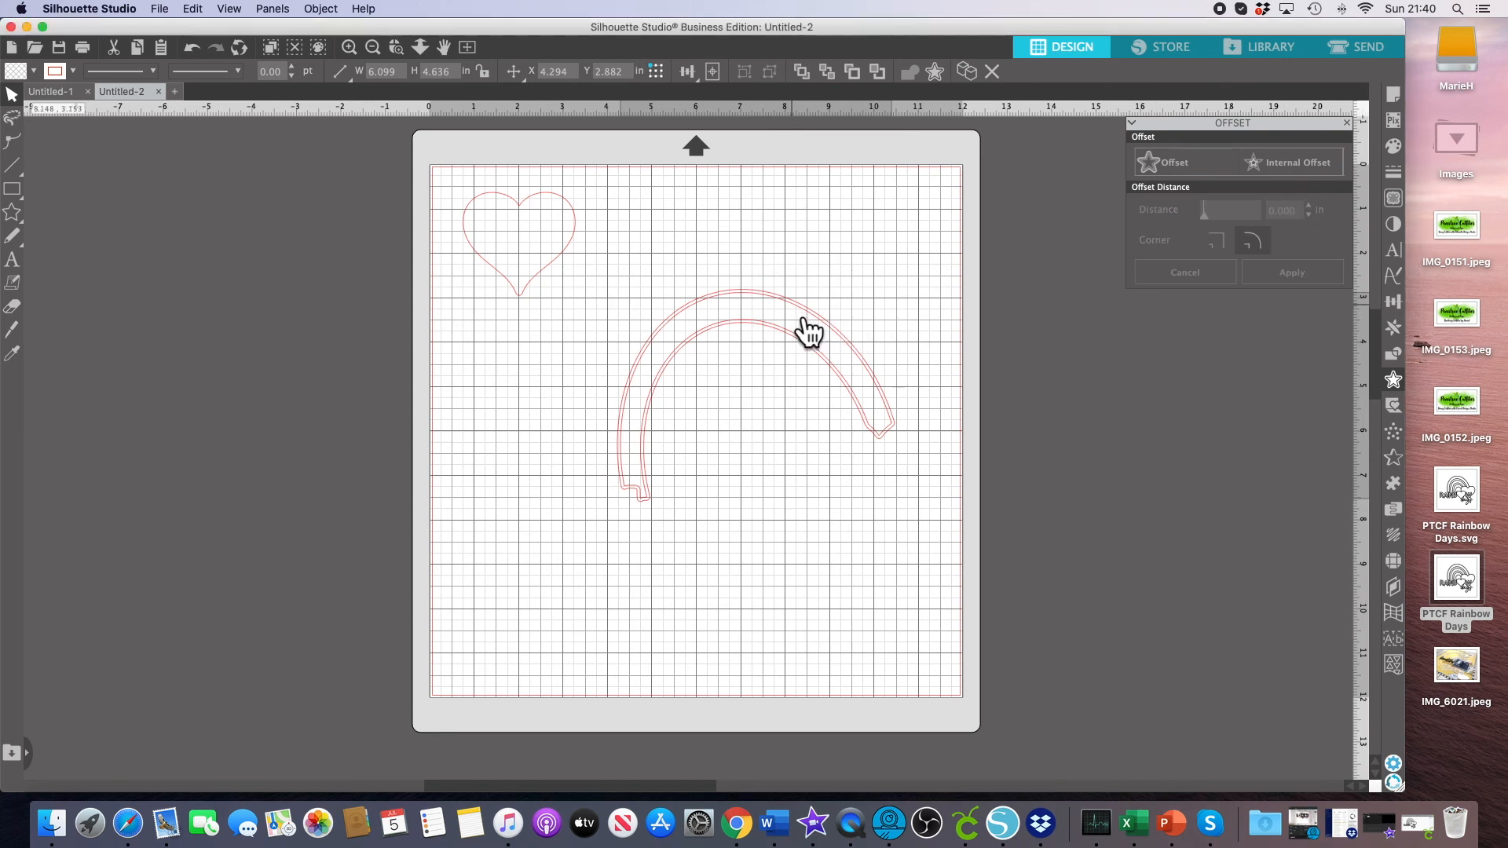
Pull the original arc out of its offset, delete it, and move the offset arc to the top of the mat.
left_click_drag(796, 309, 1059, 466)
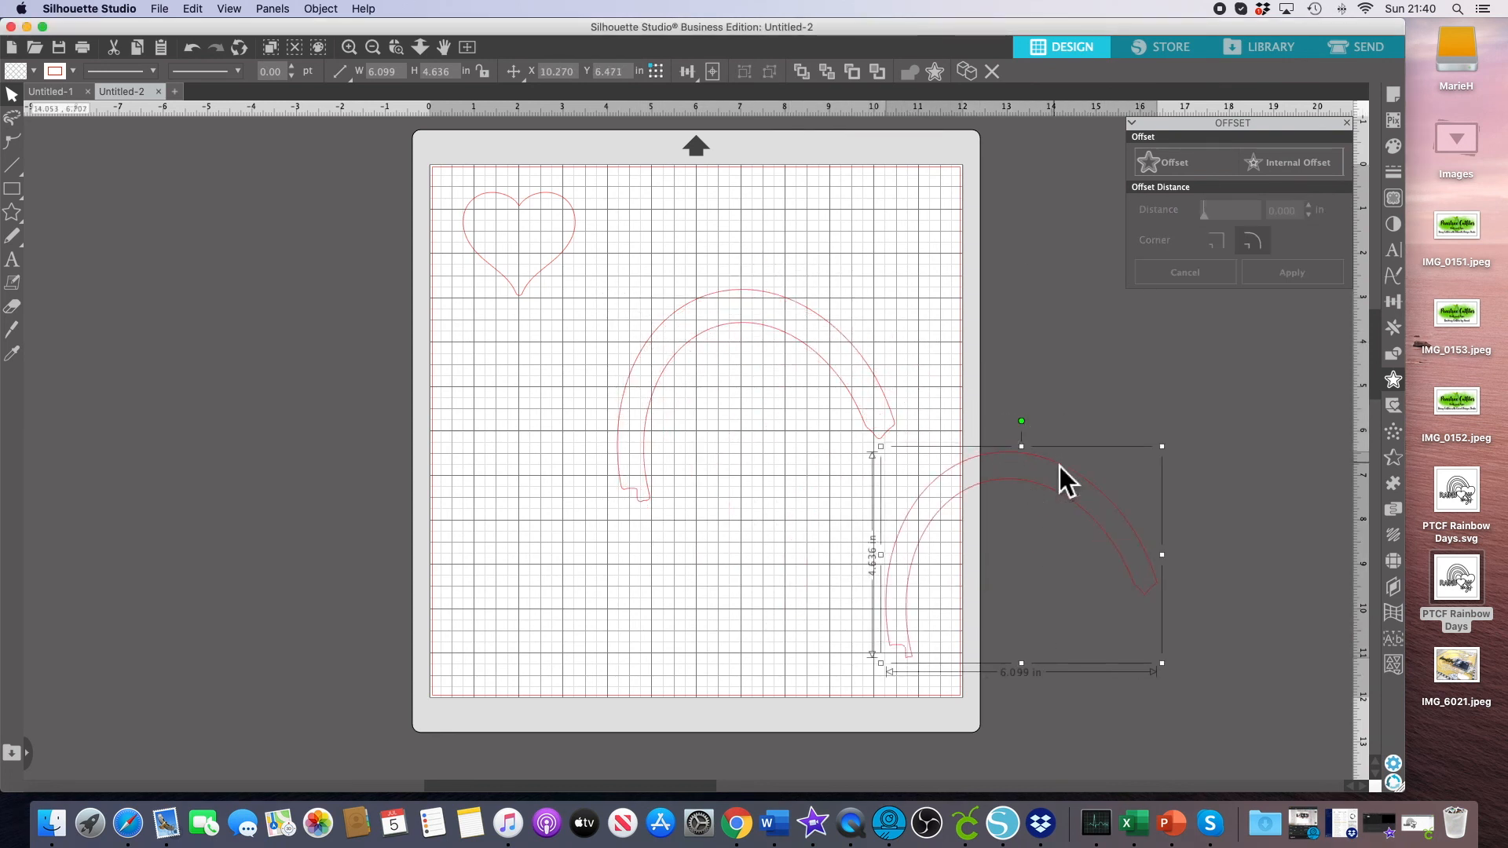
key("Delete")
left_click_drag(742, 323, 691, 211)
left_click(953, 254)
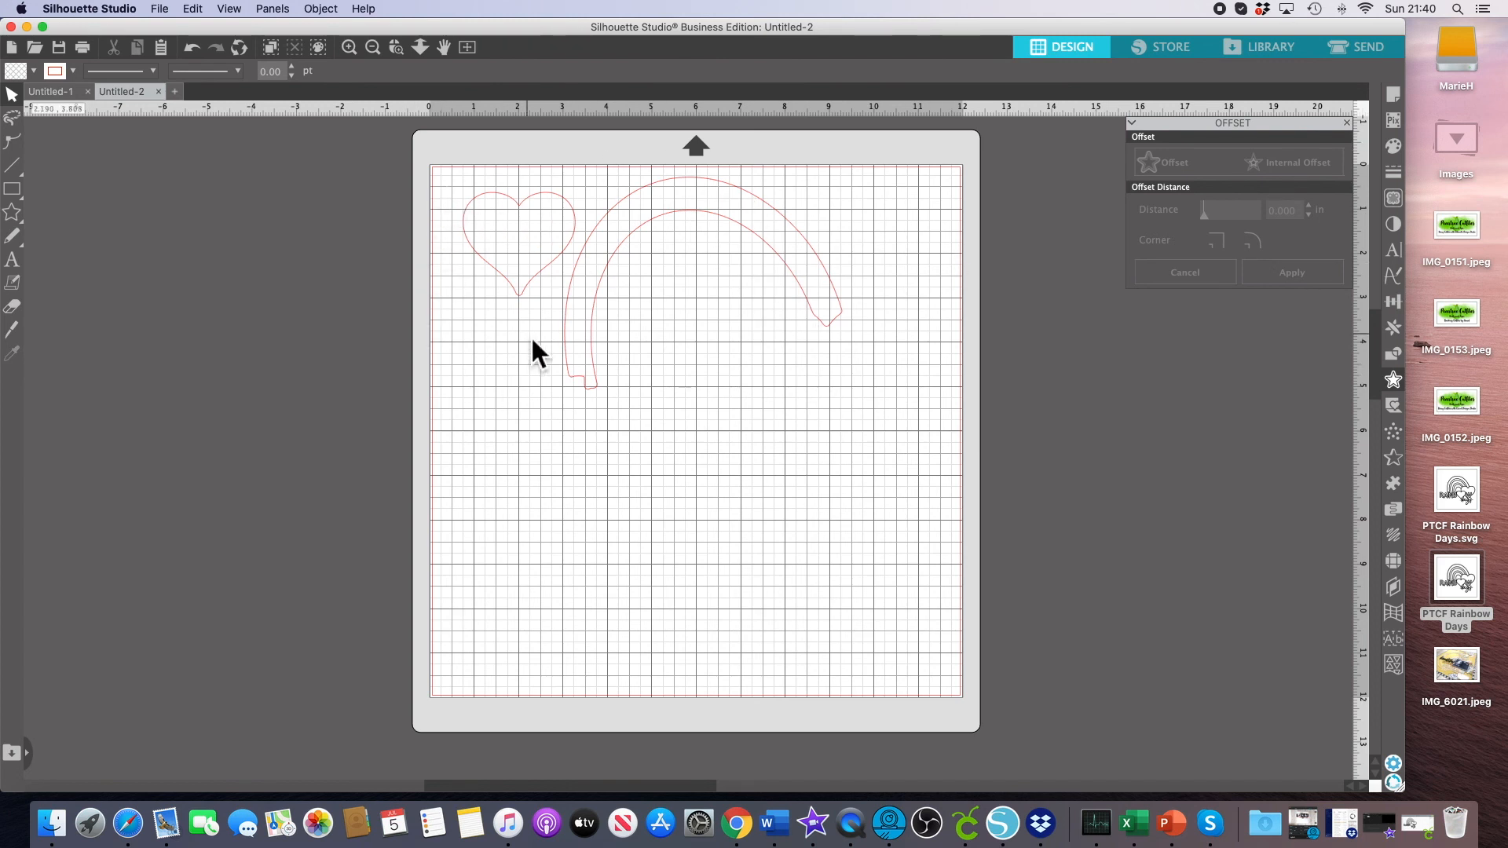
scroll(531, 336, "up", 4)
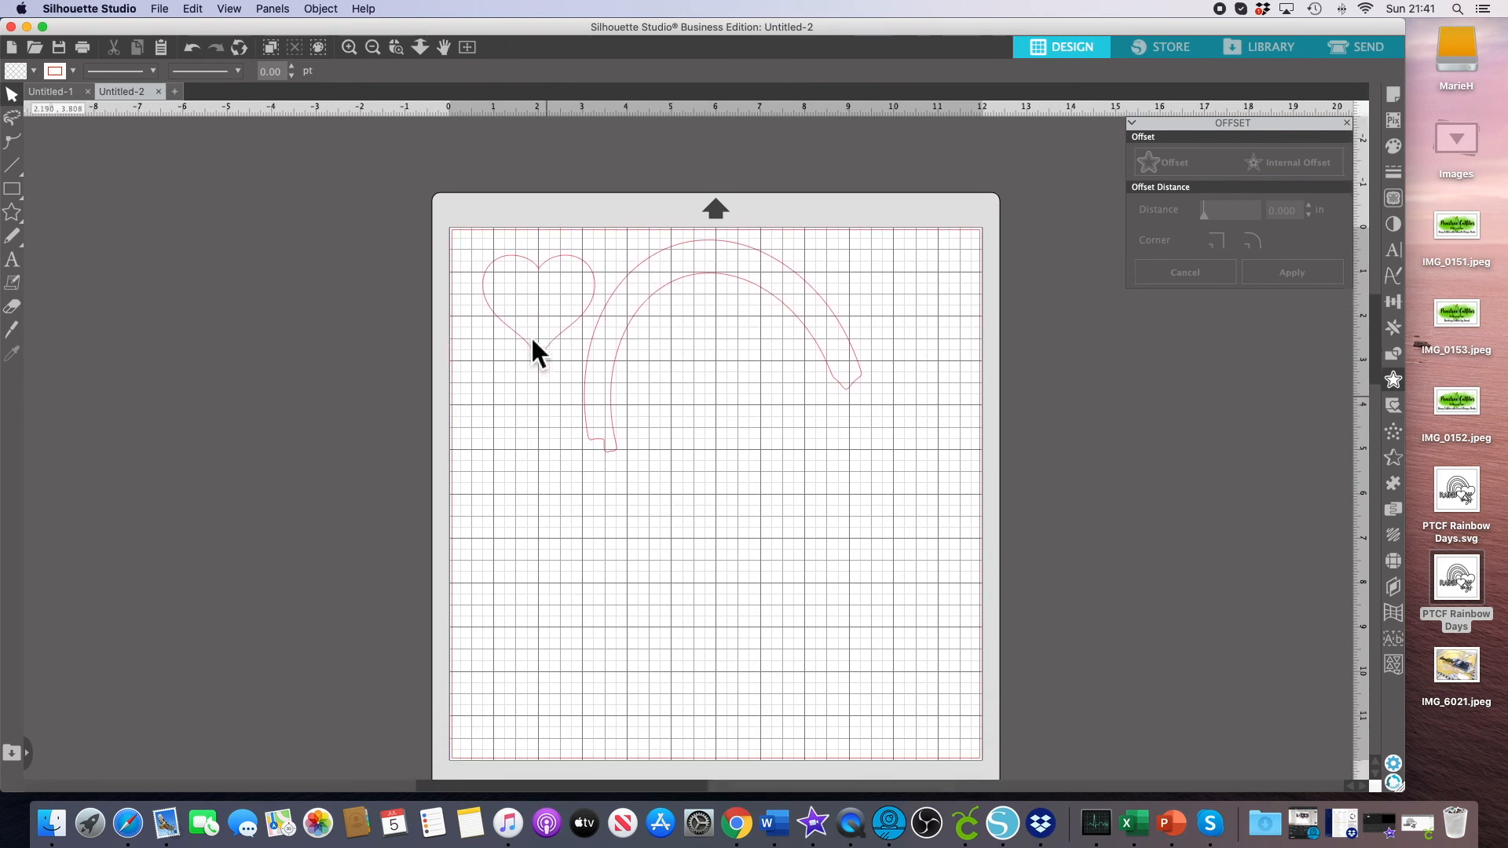
scroll(531, 336, "down", 3)
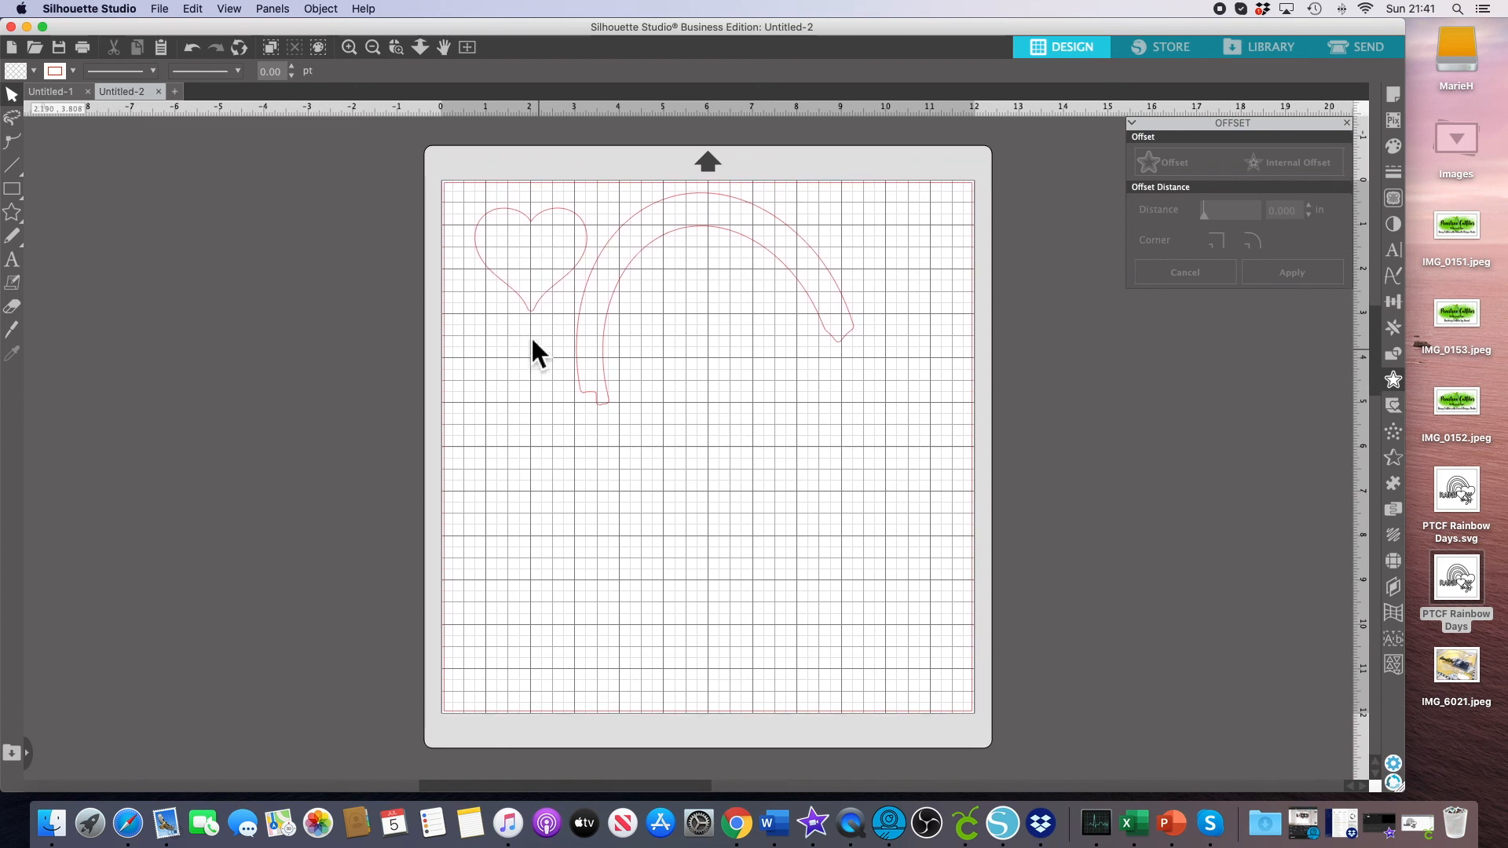